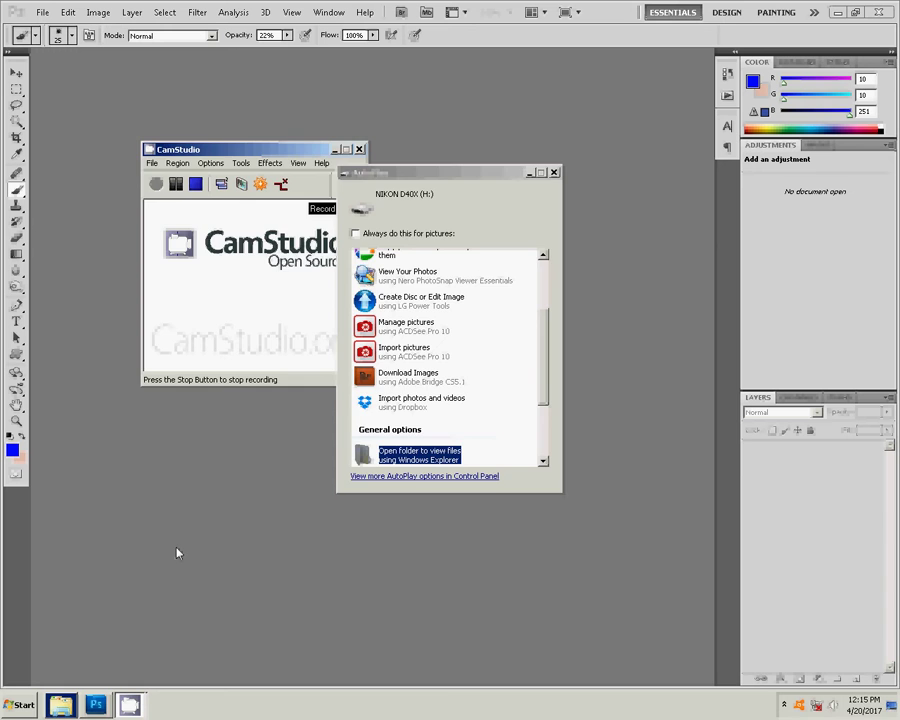
Step: Open the camera's DCIM > 104ND40X folder in Windows Explorer
click(444, 457)
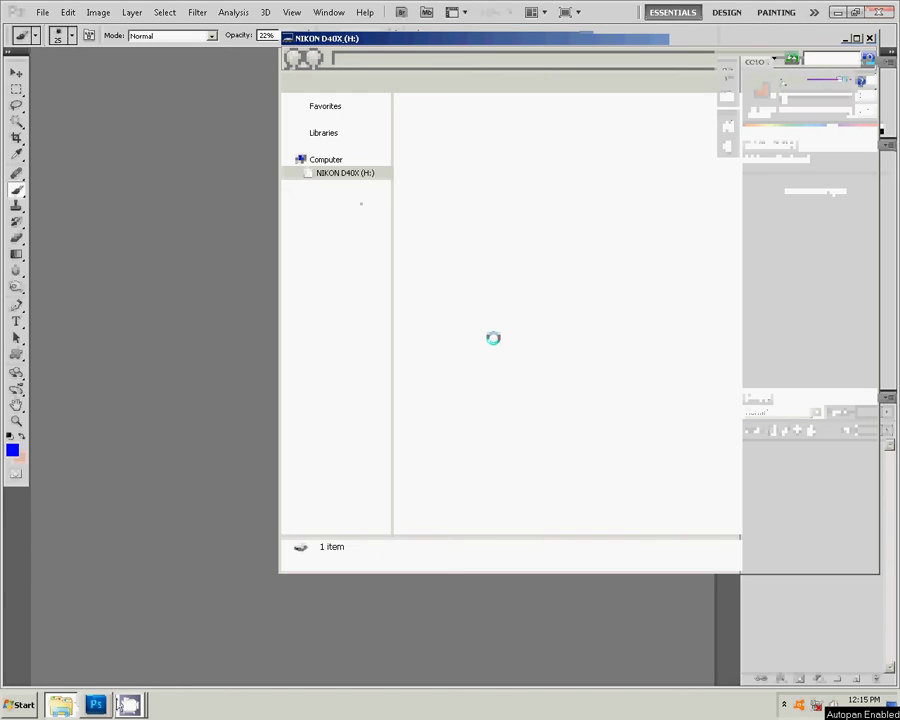
double_click(443, 172)
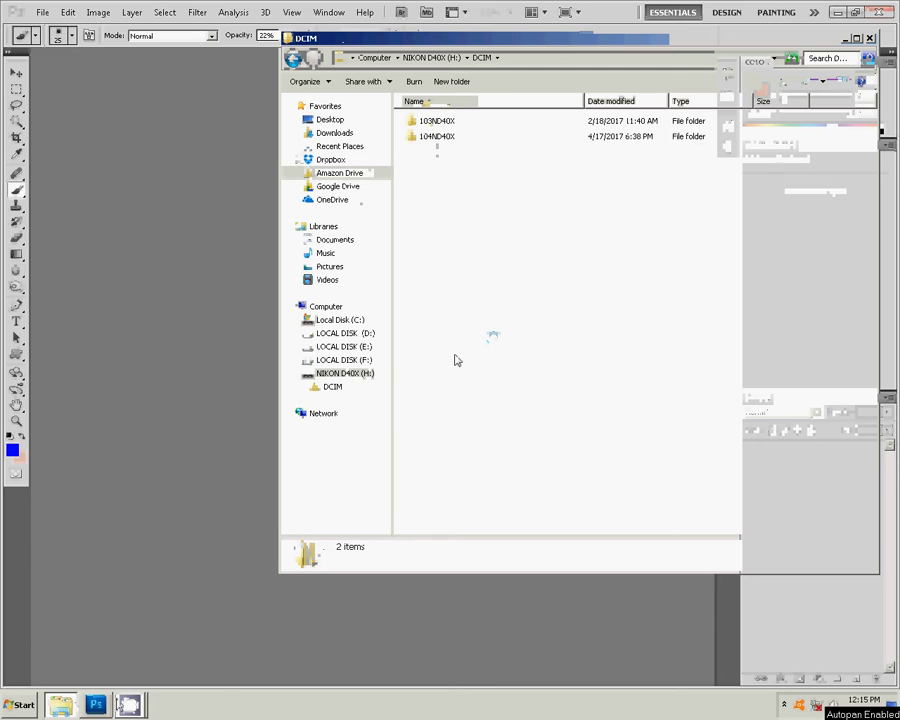
double_click(437, 138)
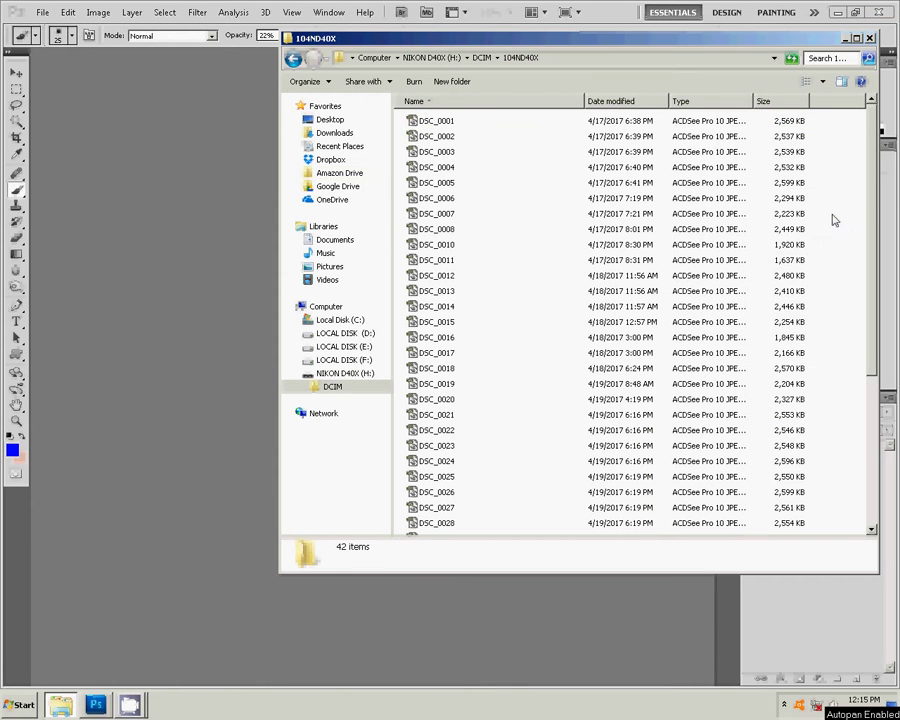
Step: Sort the photos newest first and select DSC_0043 and DSC_0042
right_click(833, 218)
click(740, 298)
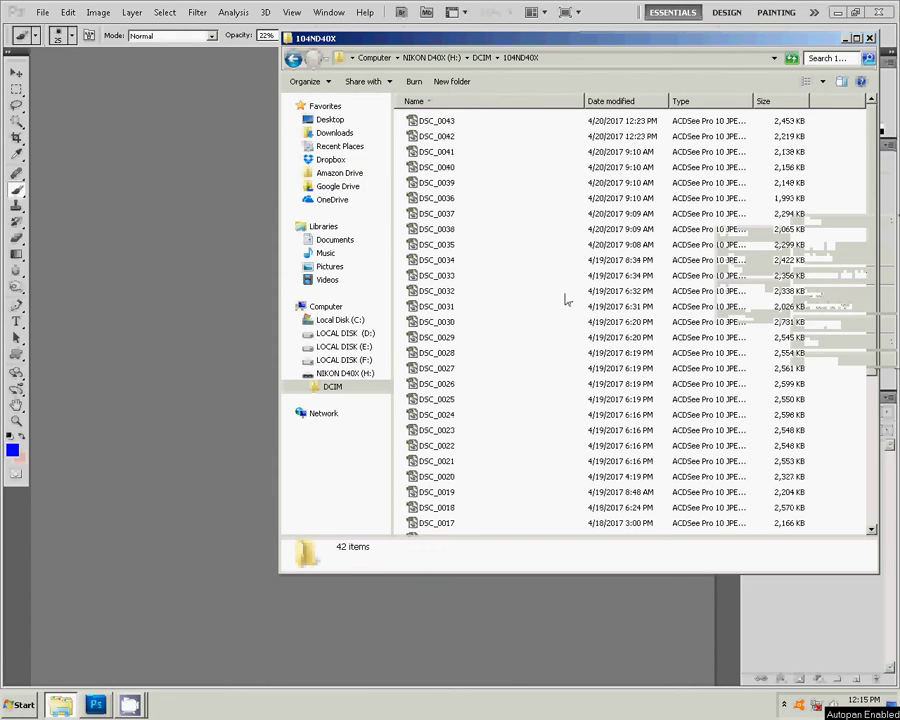
click(448, 122)
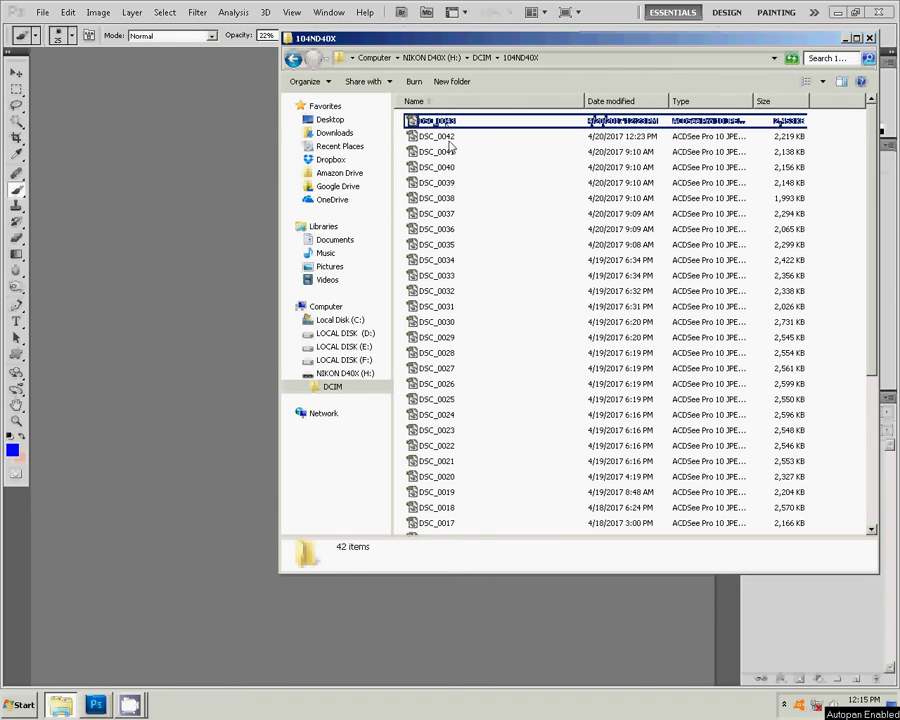
ctrl+click(440, 136)
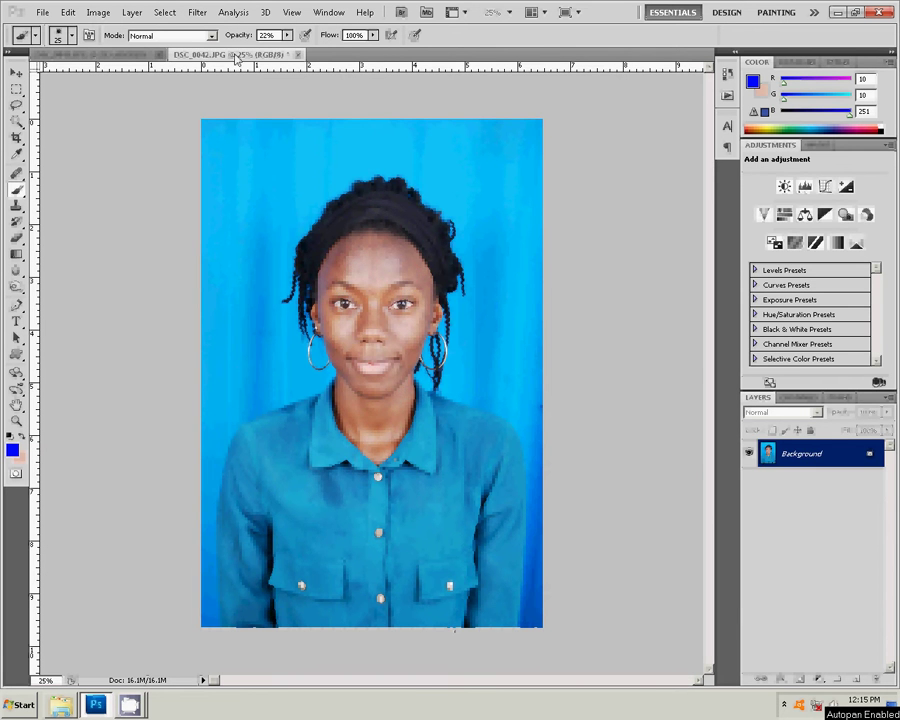
Step: Float DSC_0042 in its own window, close DSC_0043, and move DSC_0042 left
drag(237, 56, 115, 91)
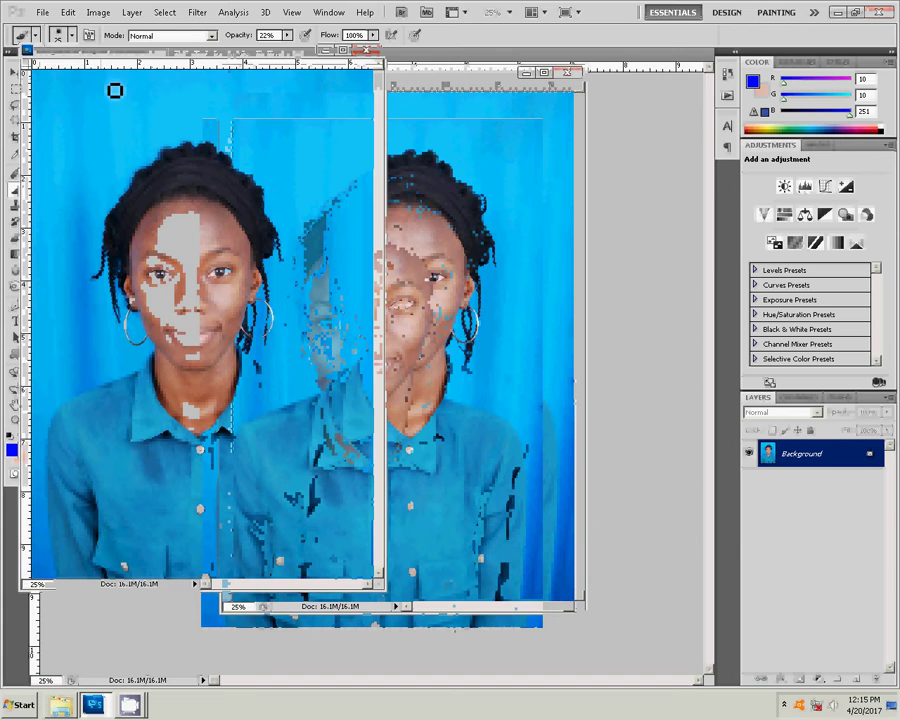
drag(457, 78, 515, 81)
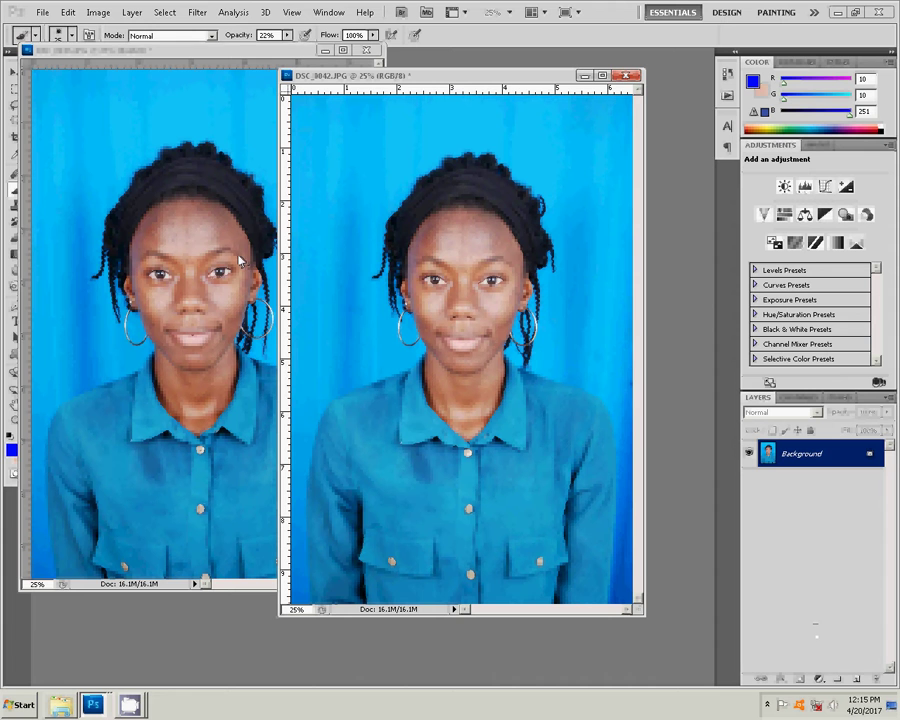
key(v)
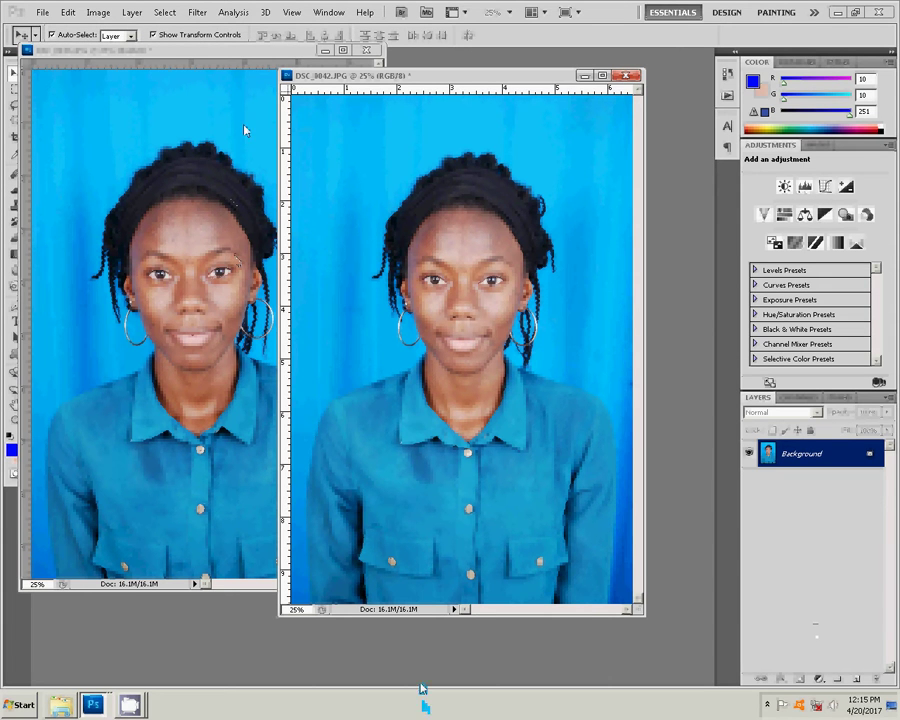
click(245, 93)
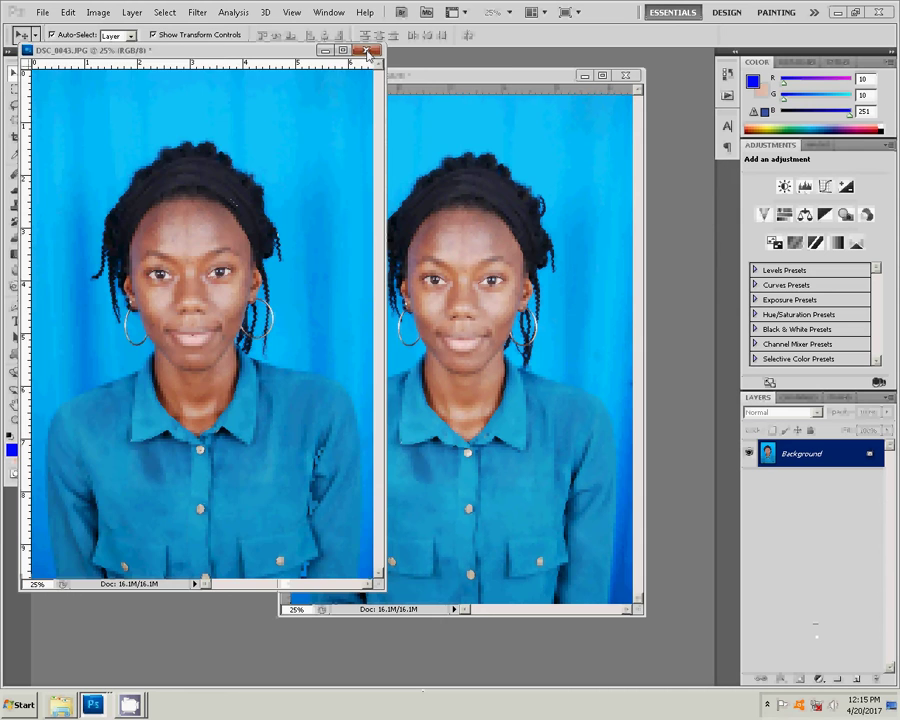
click(367, 55)
drag(510, 80, 390, 85)
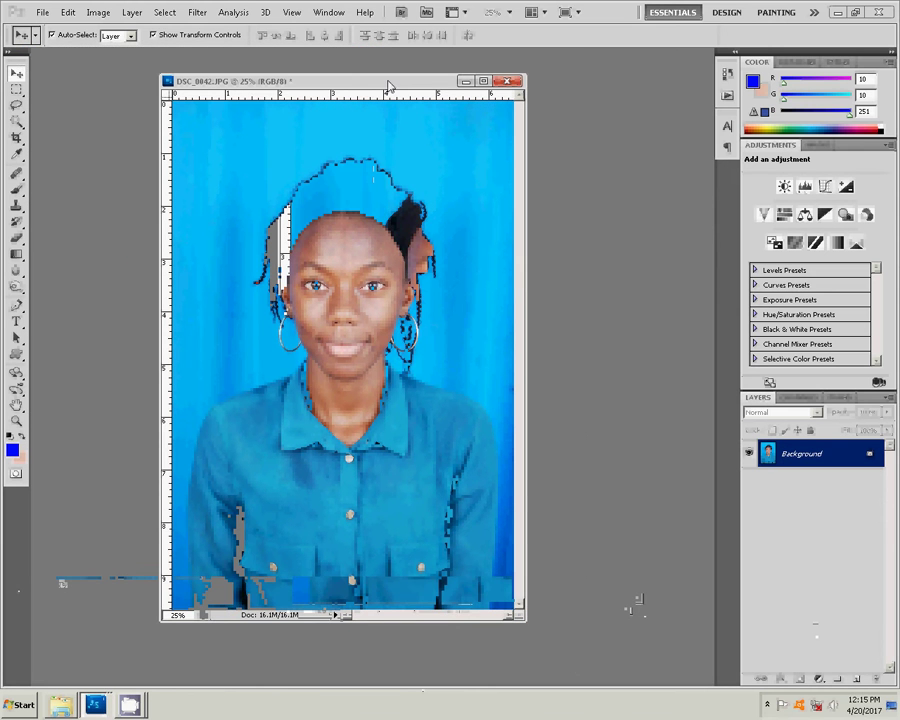
Step: Crop DSC_0042 to 3.4 × 4.4 cm at 300 ppi around head and shoulders
key(c)
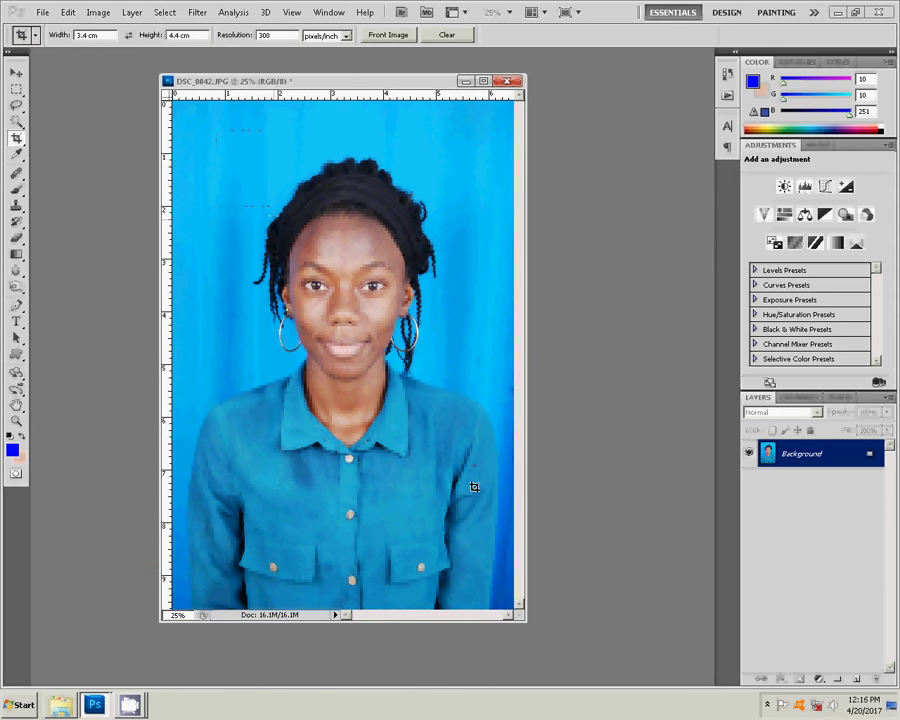
drag(487, 491, 215, 140)
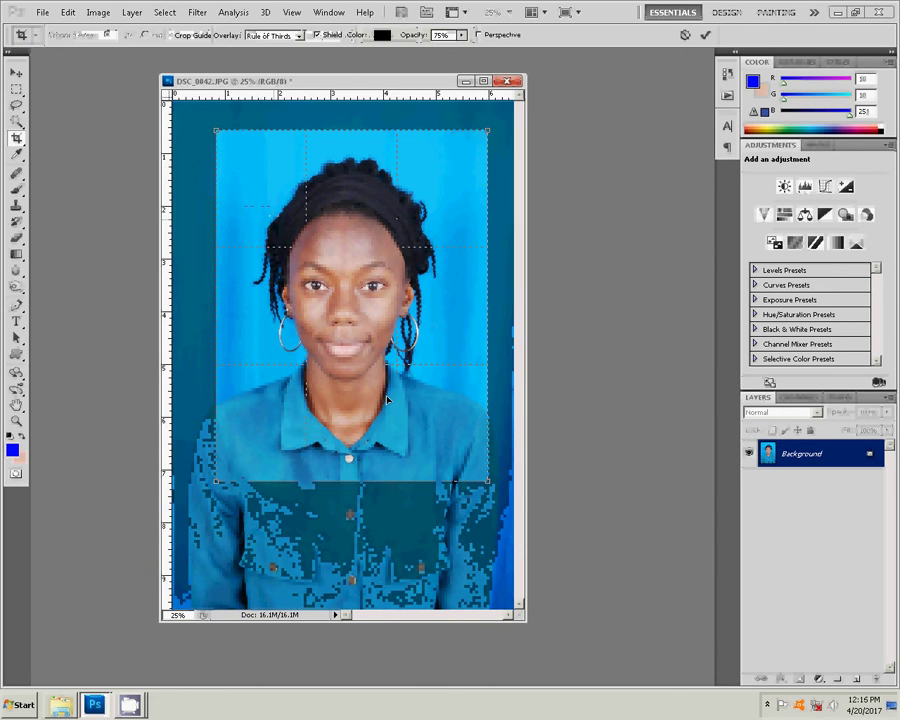
key(Return)
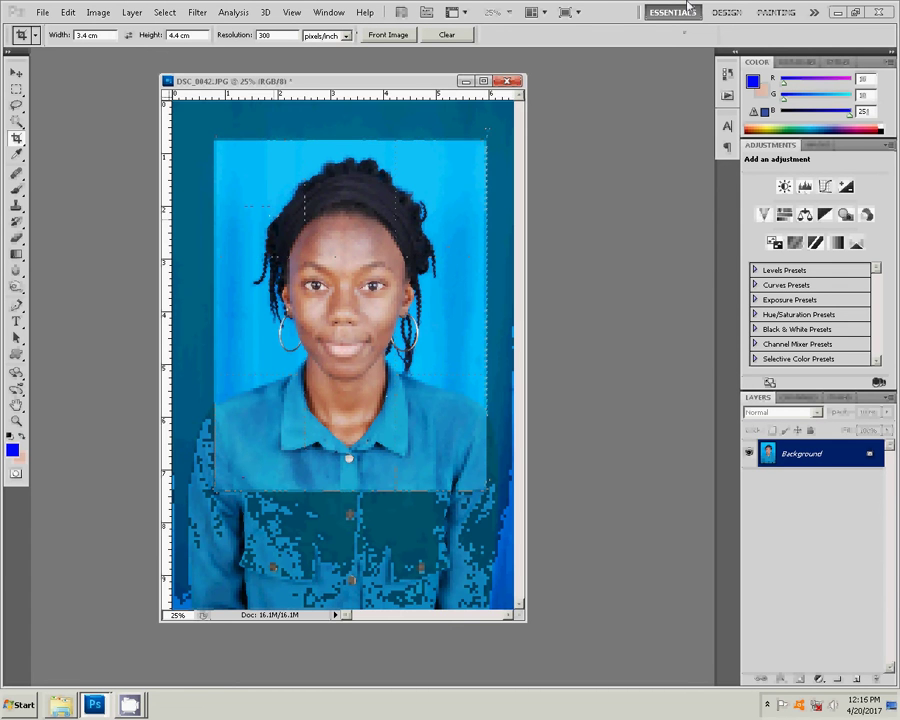
Step: Zoom in closely on the cropped portrait's face
key(z)
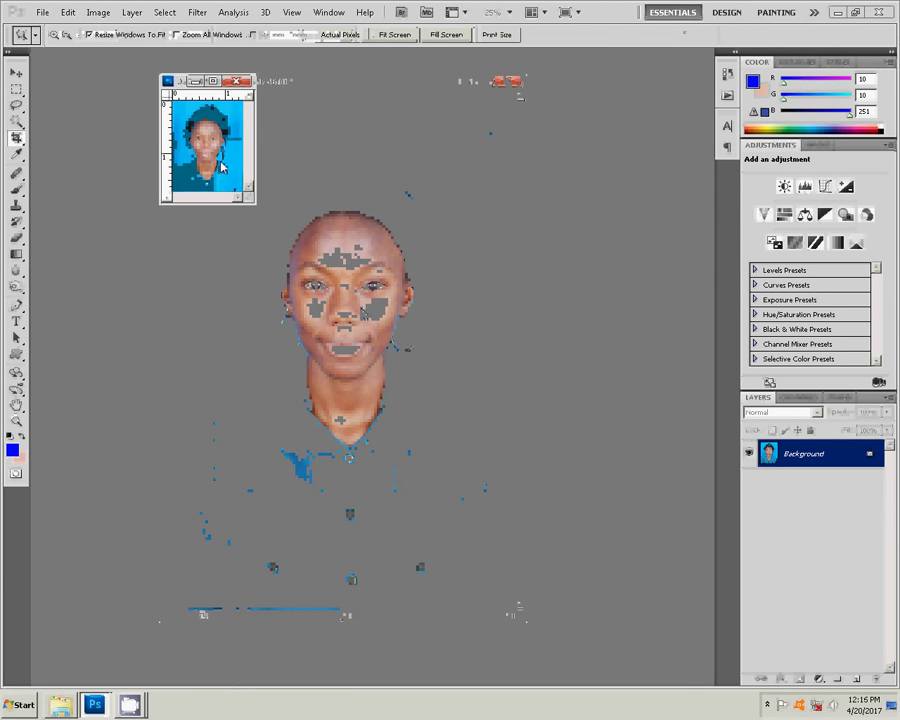
drag(223, 167, 646, 265)
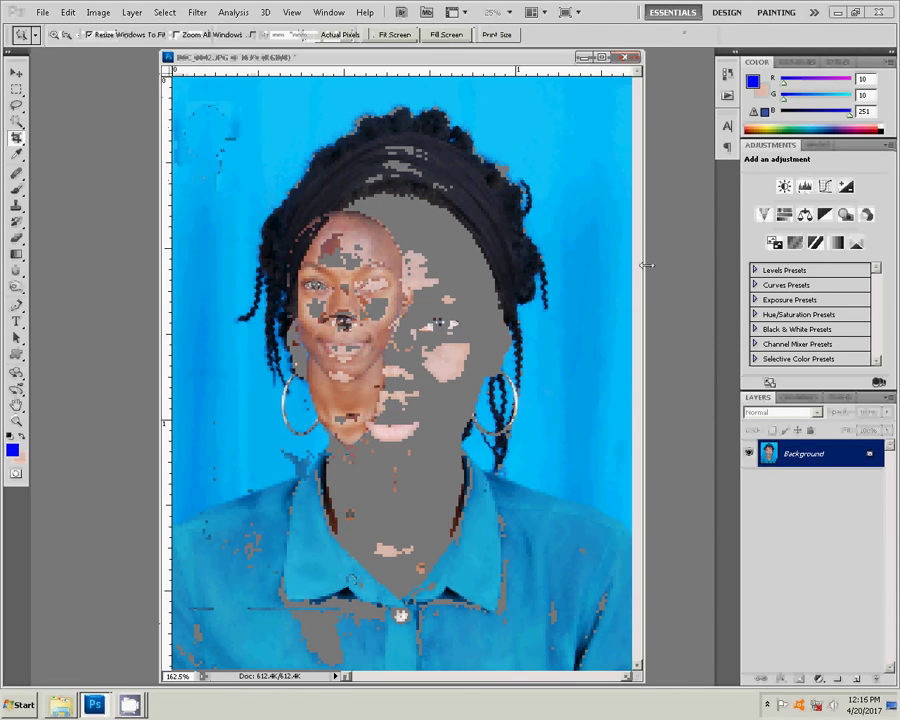
click(408, 355)
click(408, 355)
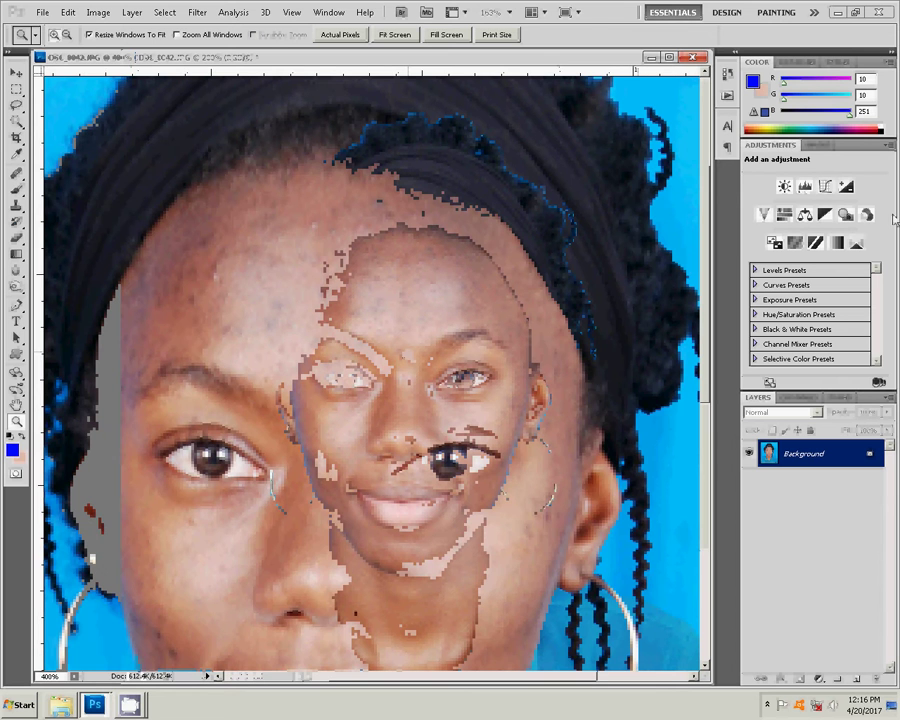
Step: Heal several forehead blemishes with the Healing Brush, sampling clean skin as the source
drag(17, 172, 84, 185)
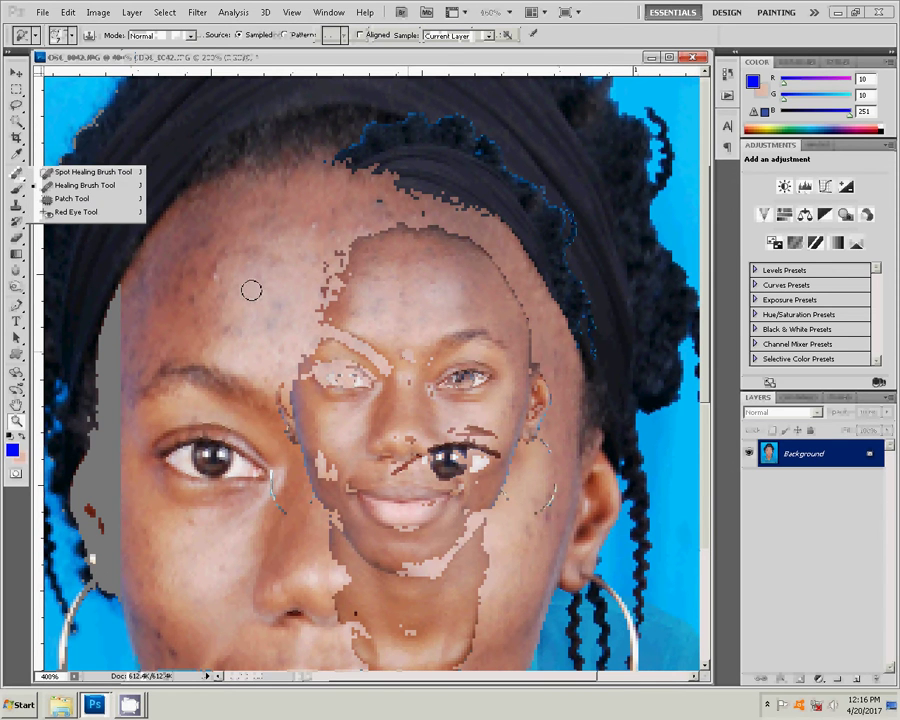
alt+click(243, 290)
click(217, 277)
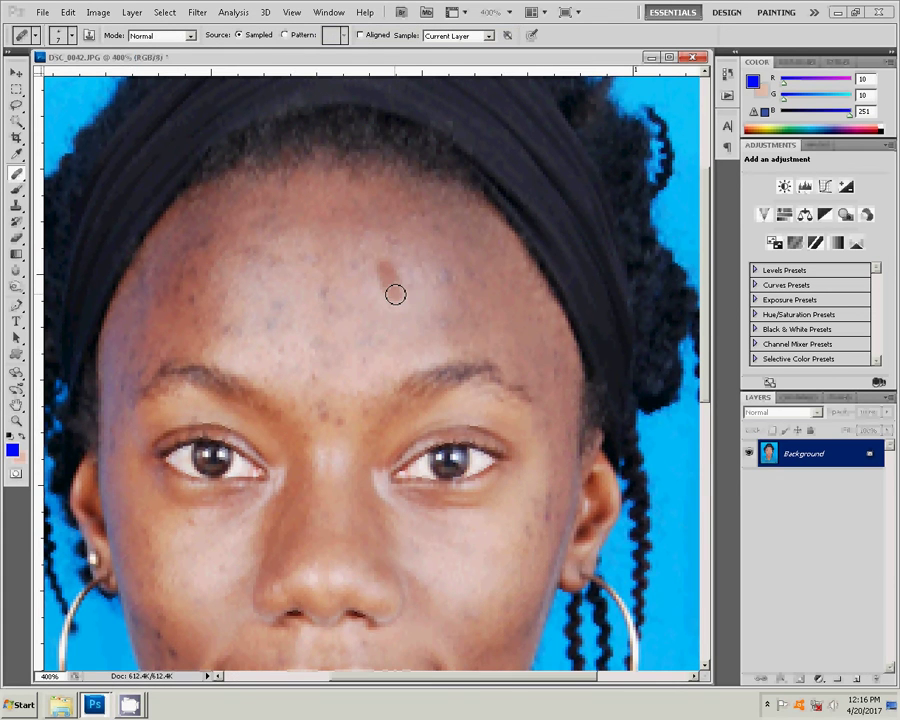
click(395, 294)
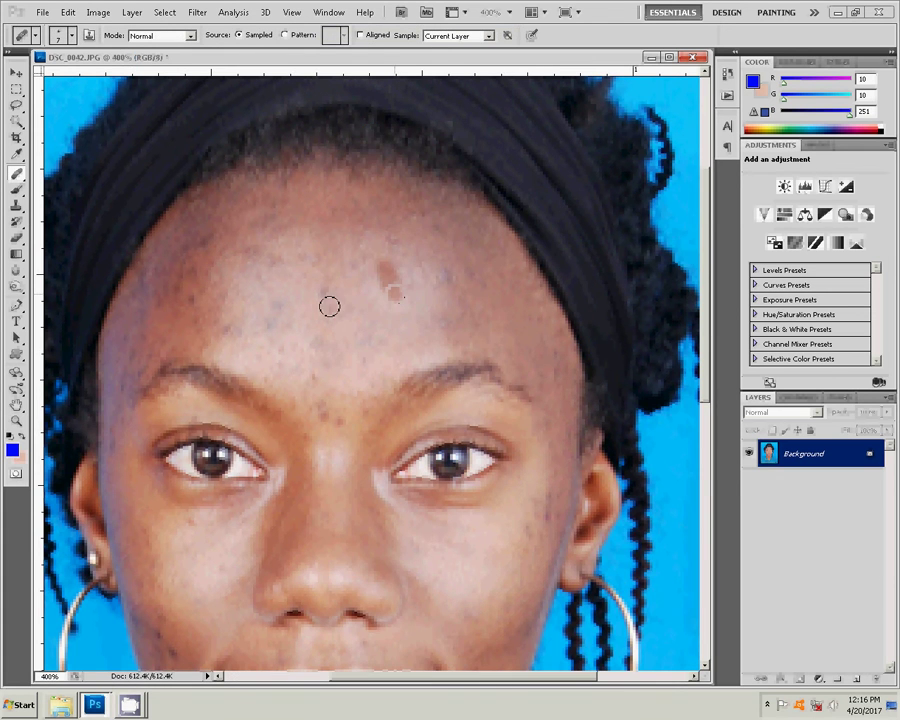
alt+click(453, 283)
click(452, 308)
alt+click(330, 419)
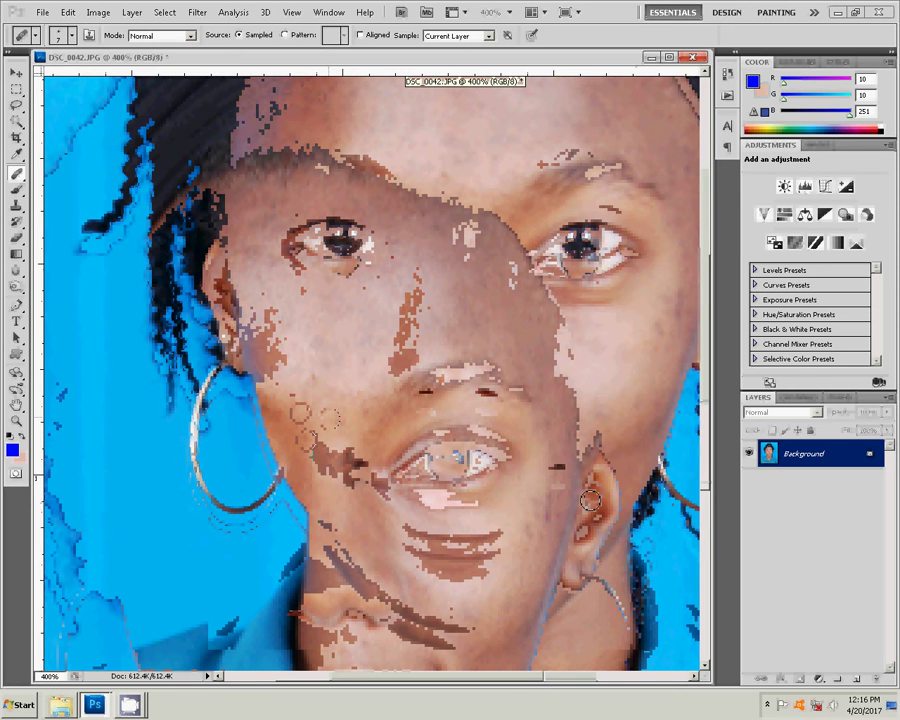
drag(620, 478, 498, 393)
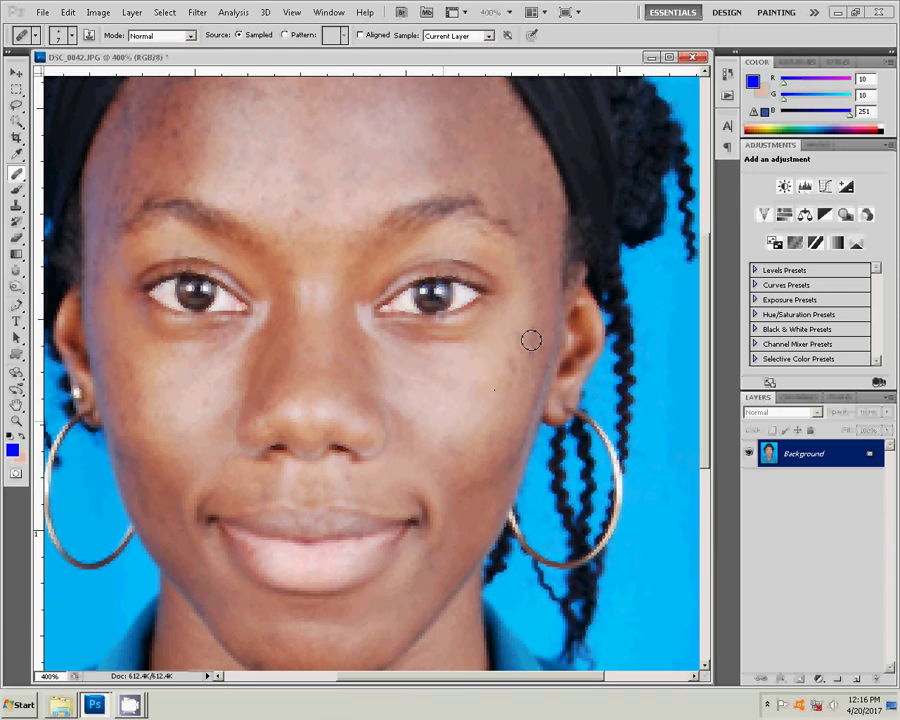
Step: Duplicate the Background layer as Background copy and select the original Background
right_click(827, 456)
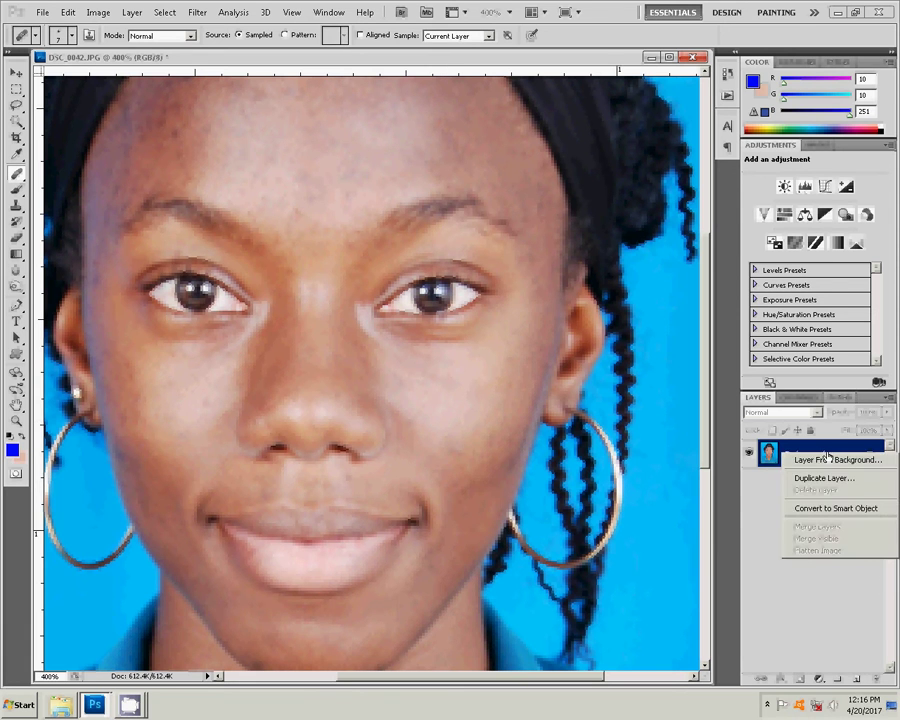
click(812, 474)
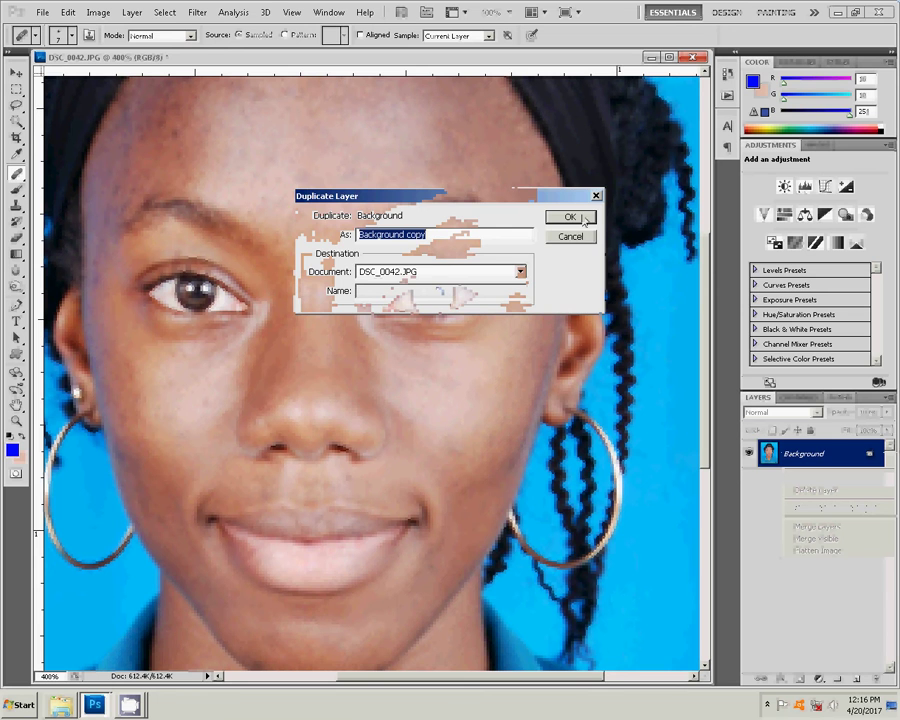
key(Return)
click(830, 481)
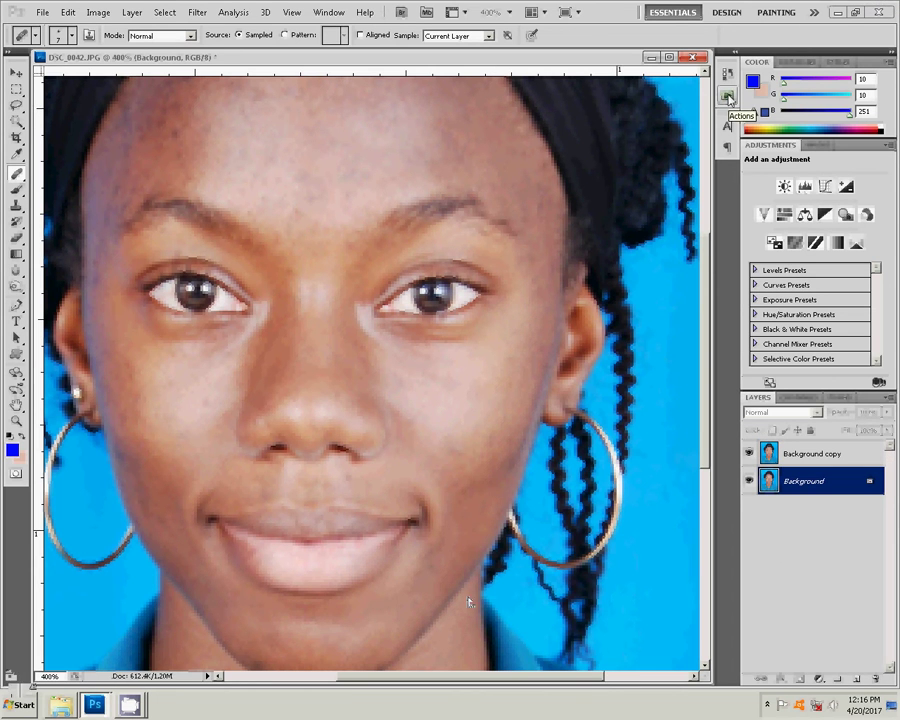
Step: Smooth the Background layer with the Magic Pro filter at Graininess 95
click(268, 13)
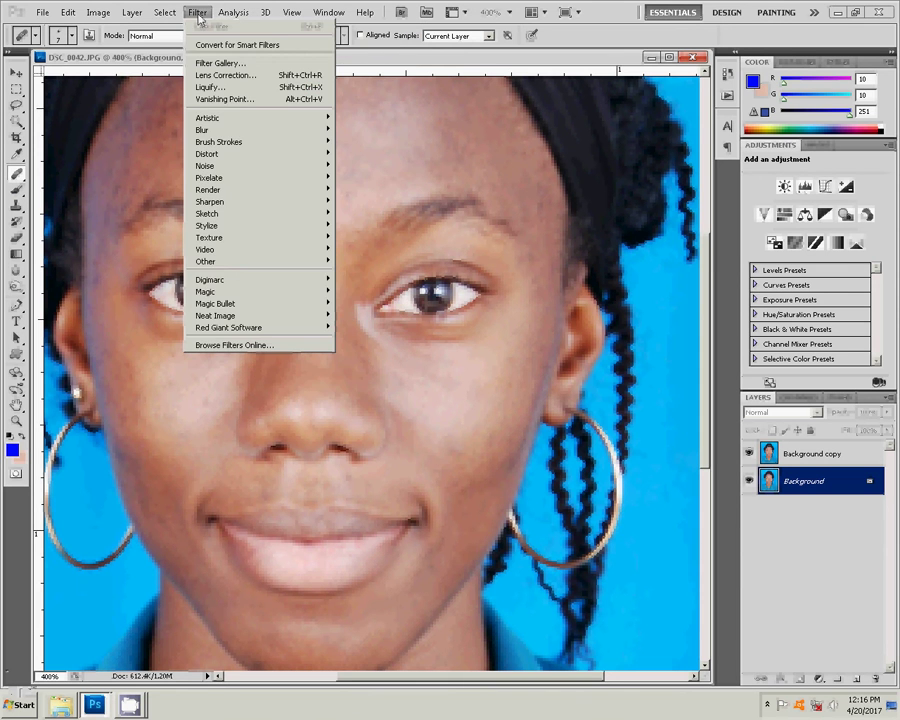
mouse_move(258, 291)
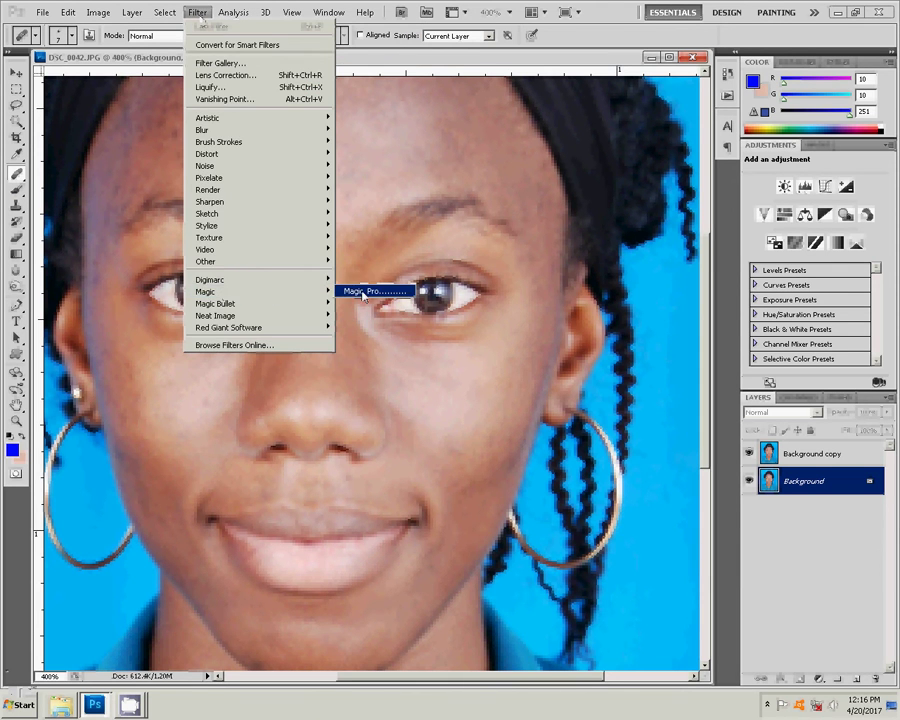
click(378, 291)
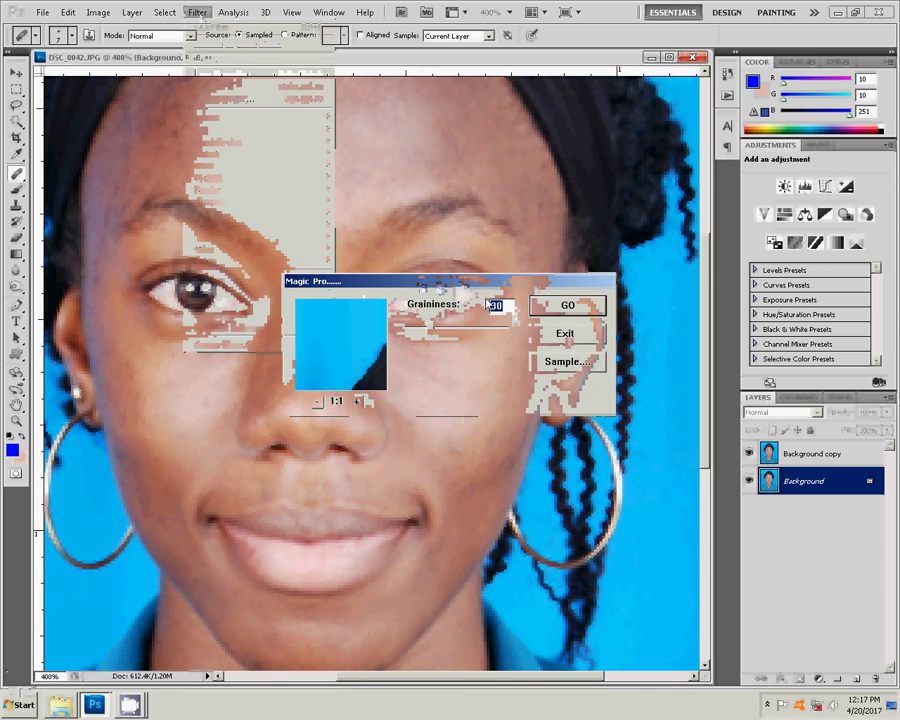
text(9)
text(5)
click(565, 333)
click(847, 454)
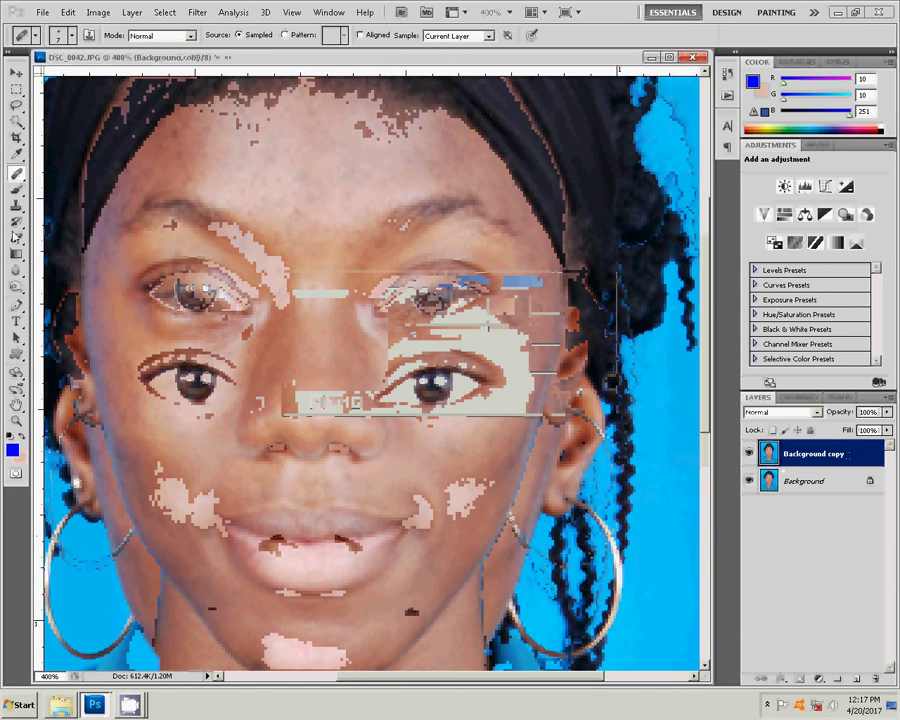
Step: Erase Background copy over the face to reveal smoothed skin, fit on screen, and merge down
key(e)
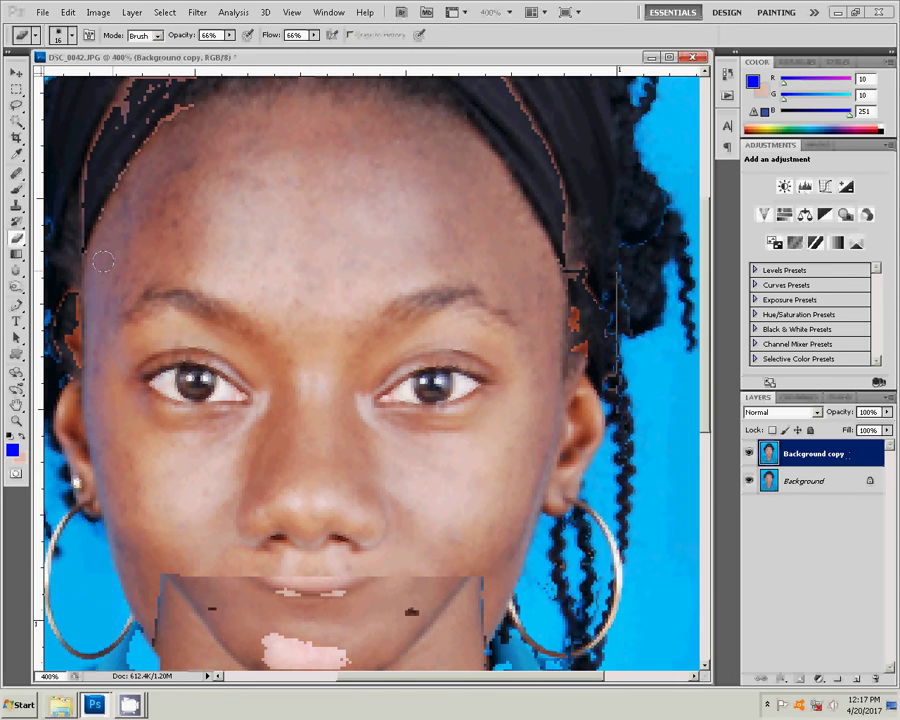
drag(103, 261, 211, 131)
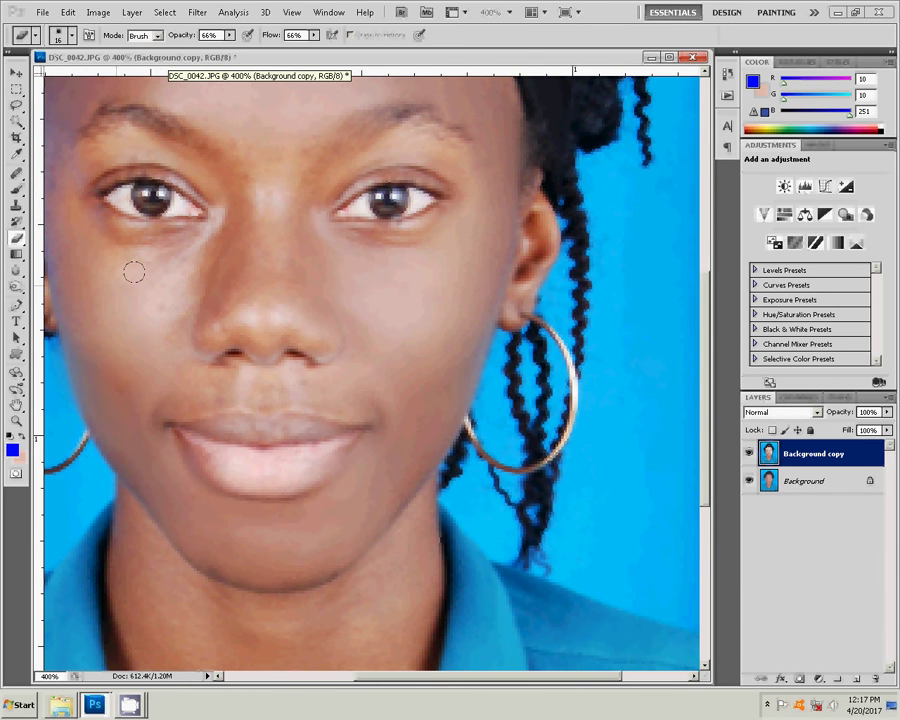
drag(133, 270, 306, 349)
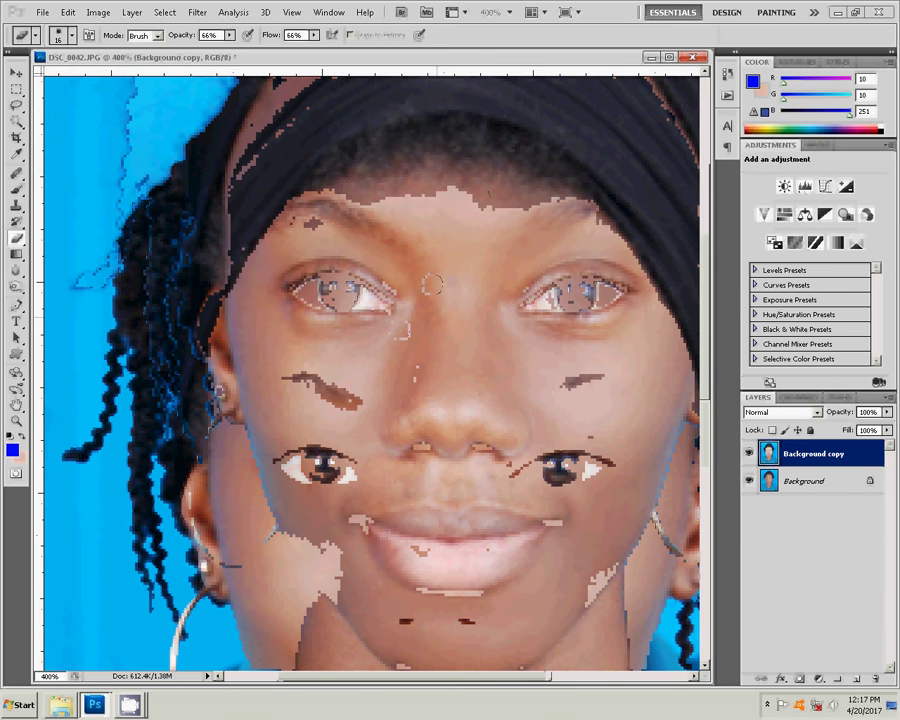
key(z)
right_click(420, 278)
click(440, 285)
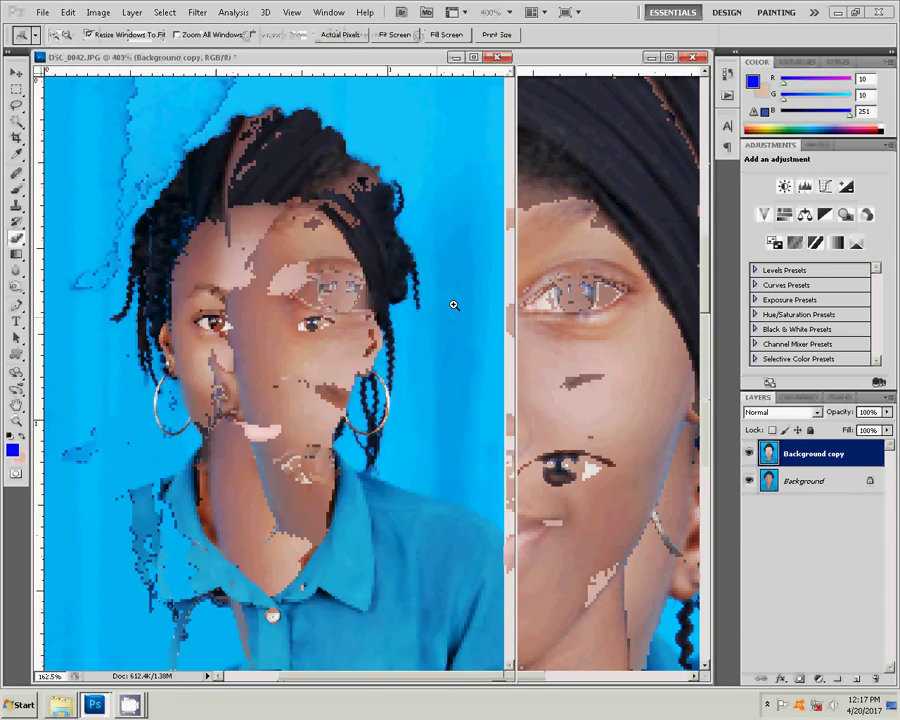
key(ctrl+z)
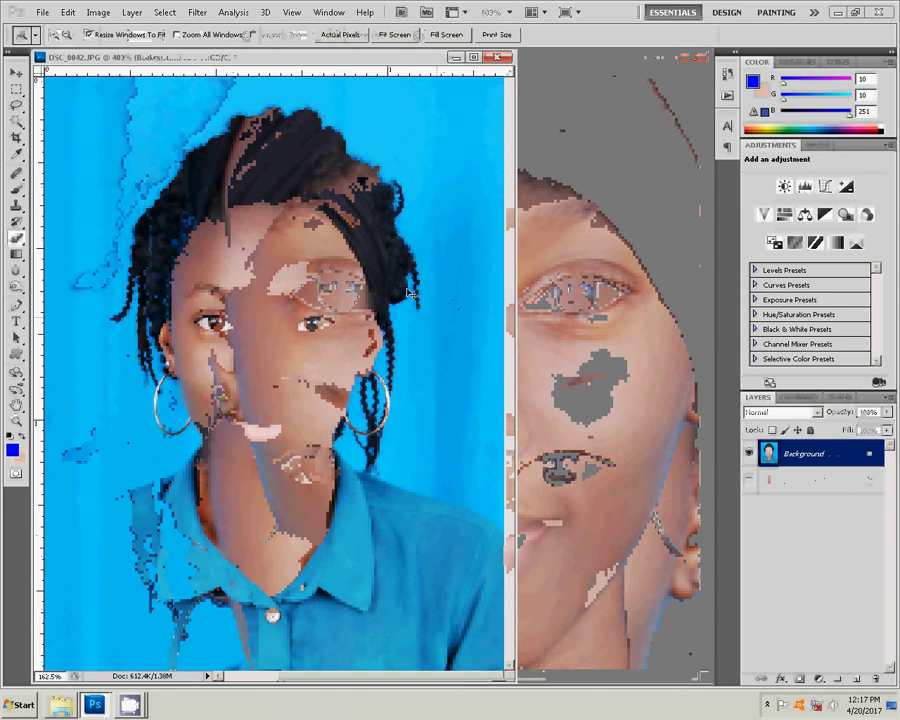
Step: Colour-balance the photo toward yellow with the Yellow-Blue slider at -25
key(ctrl+b)
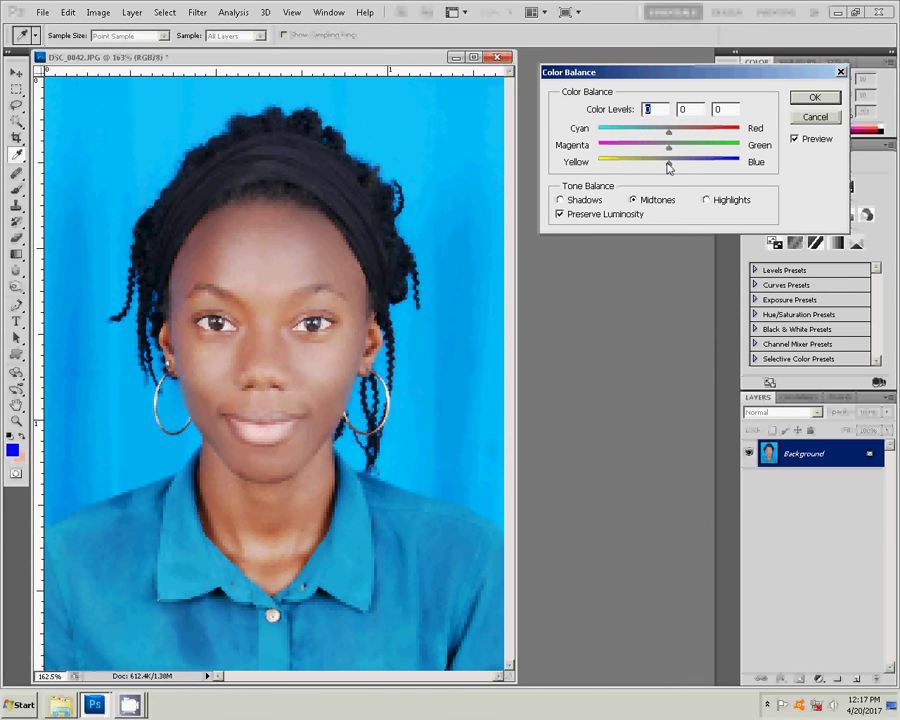
mouse_move(668, 163)
mouse_down()
mouse_move(650, 163)
mouse_move(654, 150)
mouse_up()
click(814, 96)
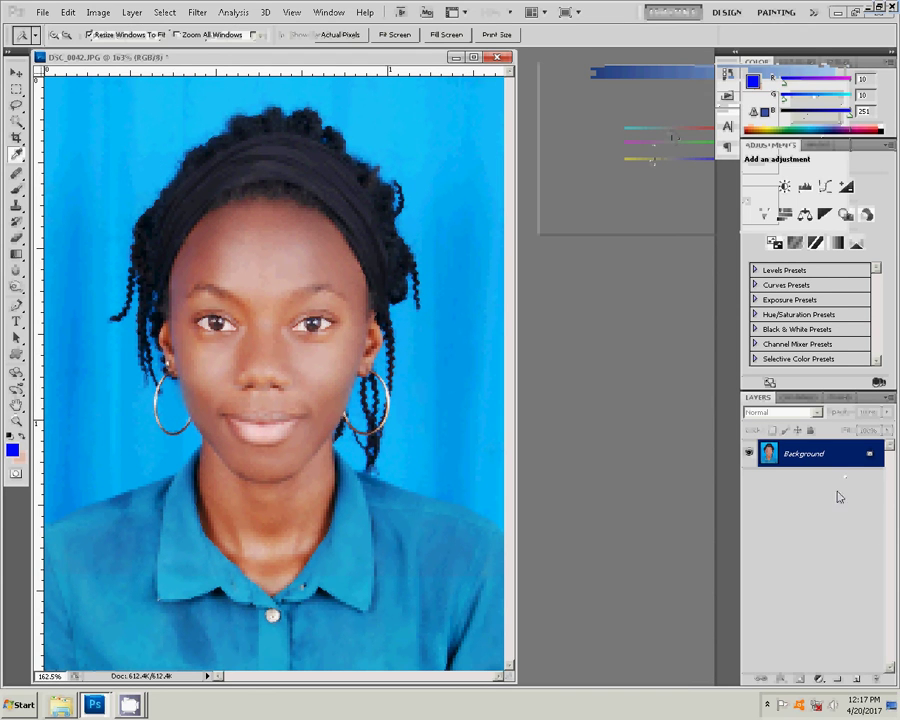
Step: Add two new empty layers and sample the skin tone as the brush colour
click(855, 681)
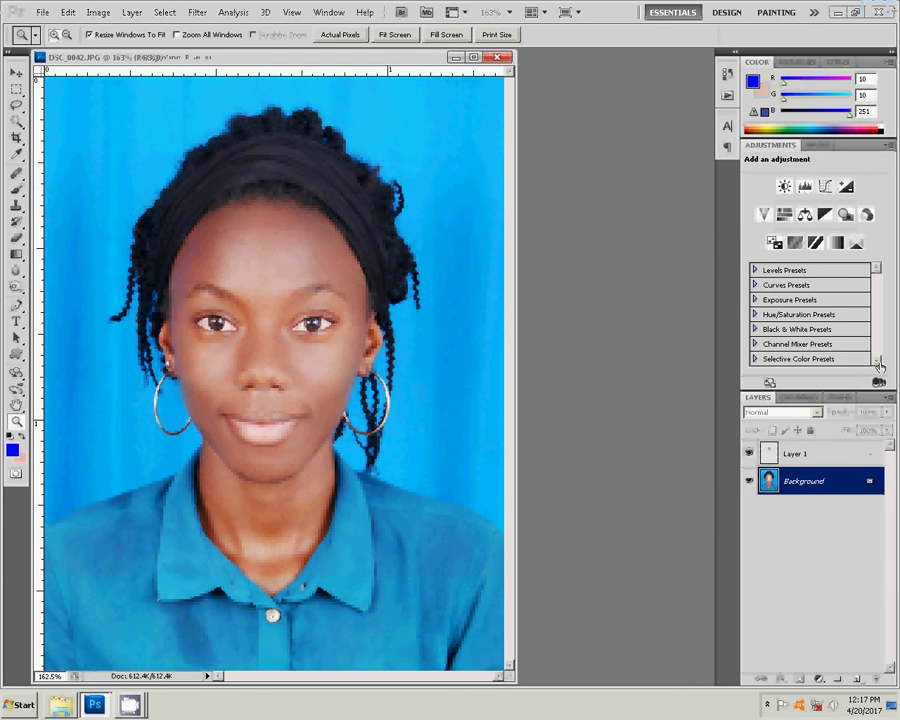
key(i)
click(198, 358)
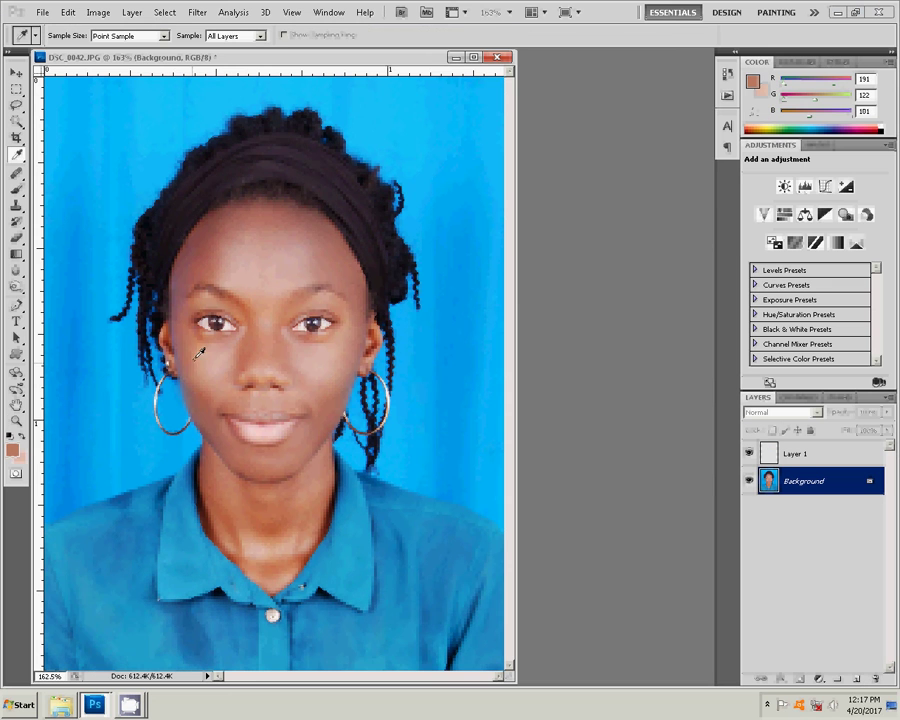
click(16, 190)
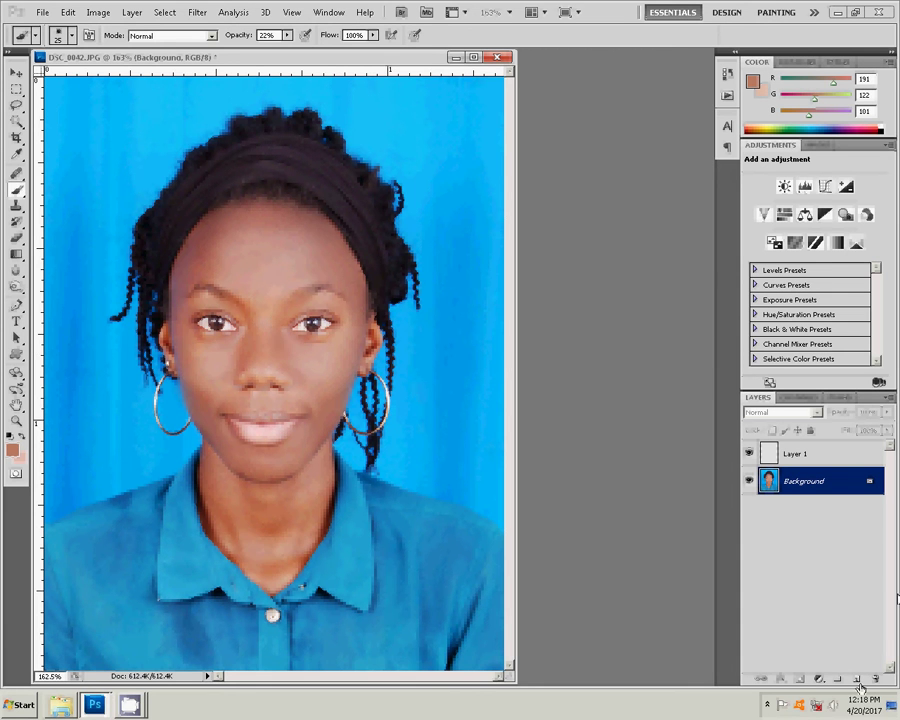
click(857, 680)
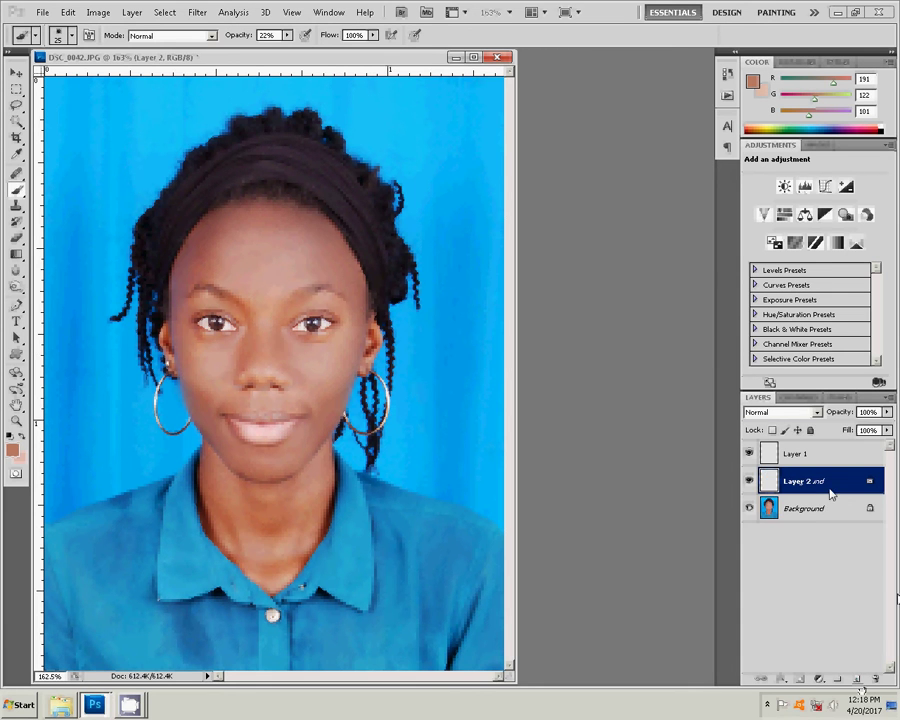
Step: Tint the lips with a faint red size-10 brush and lower Layer 2 opacity to 52%
click(12, 449)
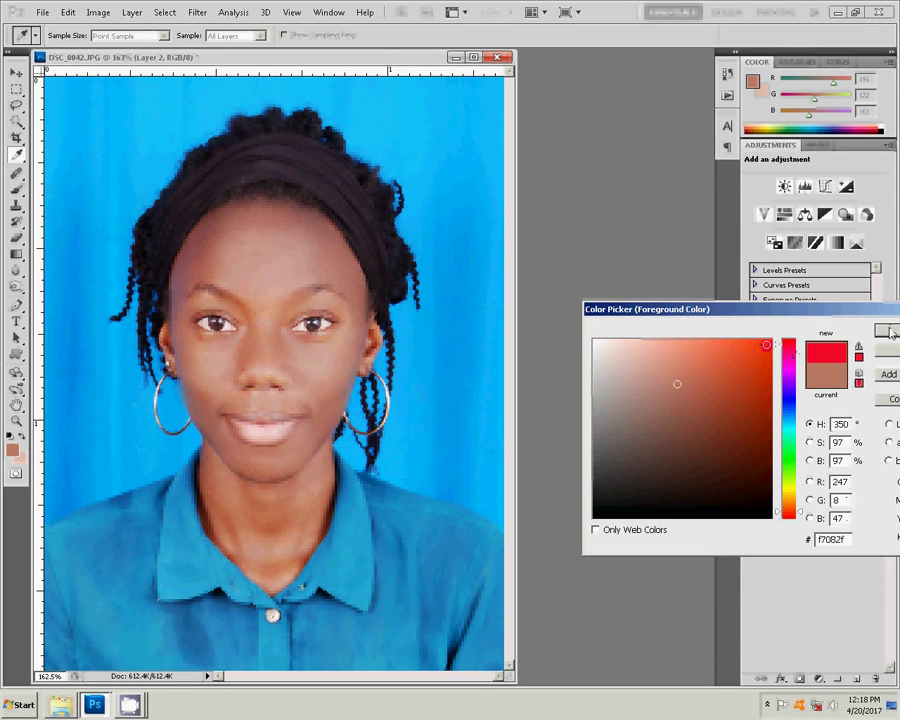
key(Return)
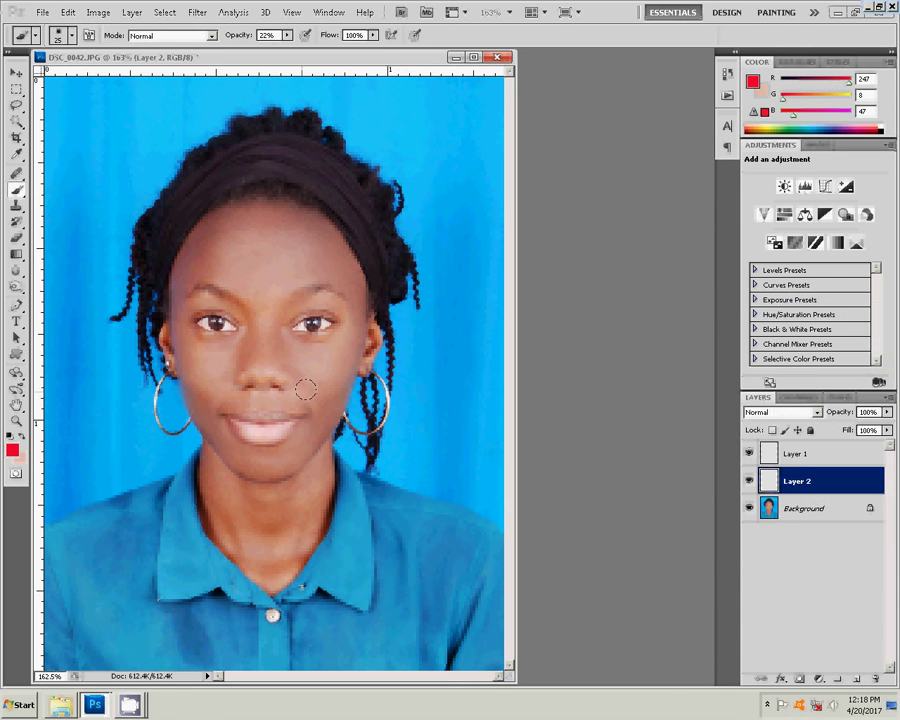
key(bracketleft)
key(bracketleft)
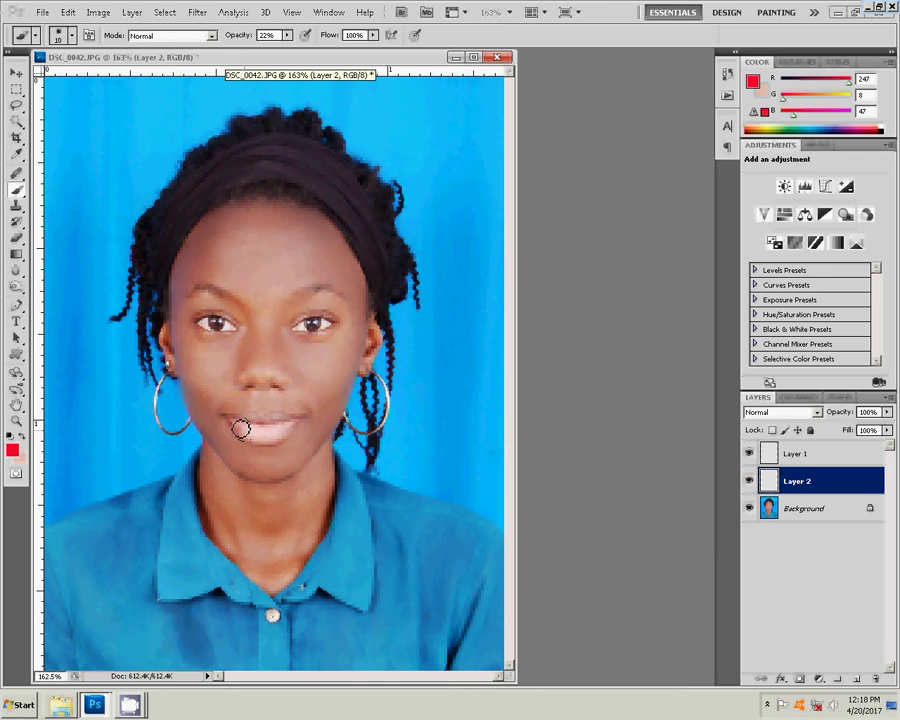
mouse_move(237, 426)
mouse_down()
mouse_move(282, 428)
mouse_move(278, 438)
mouse_move(292, 422)
mouse_move(273, 422)
mouse_up()
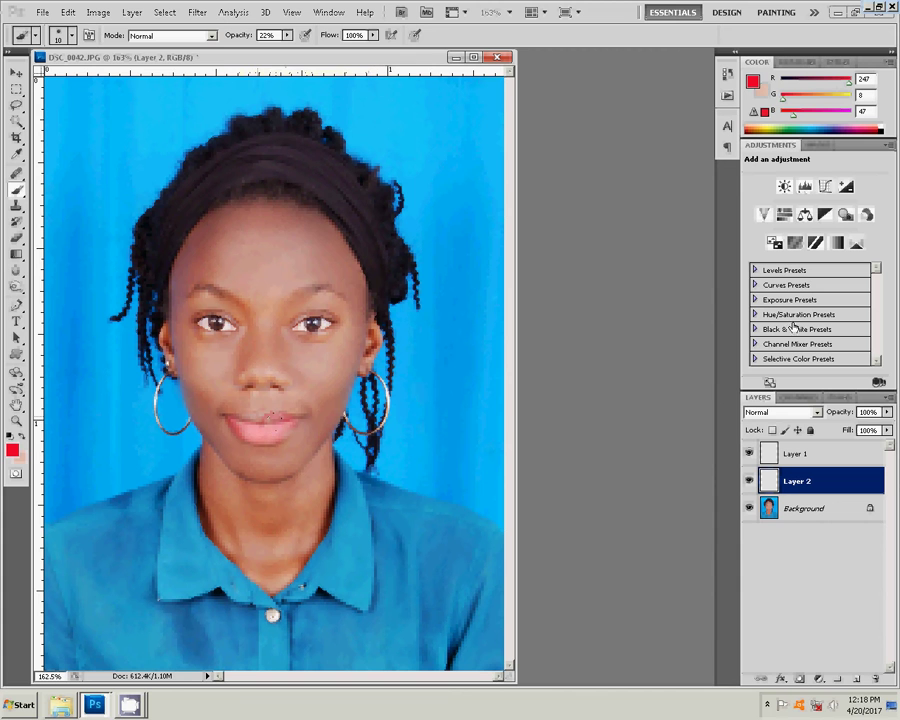
mouse_move(887, 414)
mouse_down()
mouse_move(855, 428)
mouse_move(868, 430)
mouse_up()
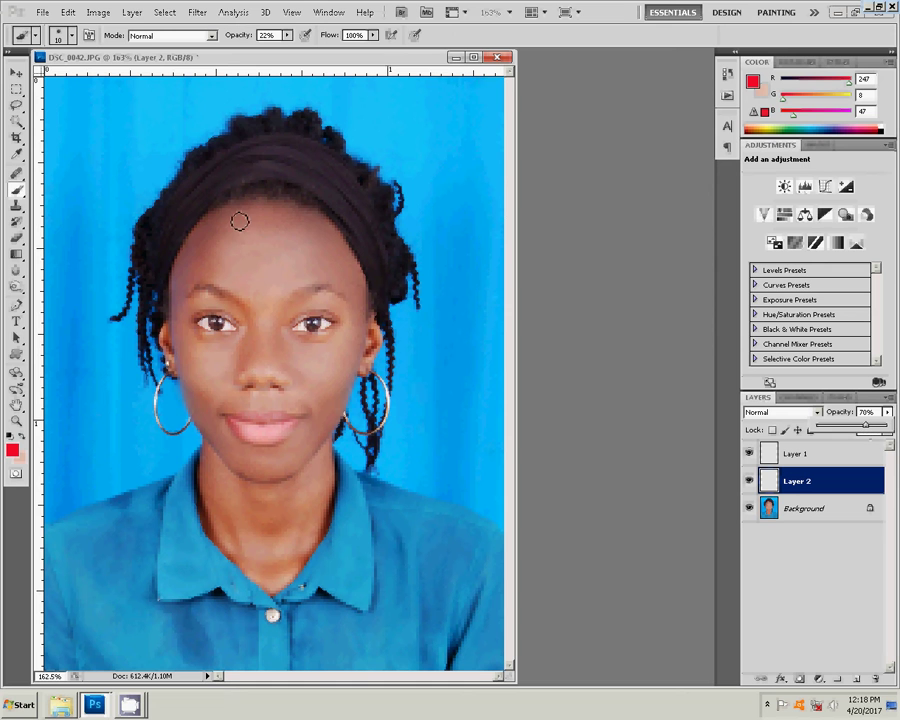
click(132, 12)
Step: Flatten the image and view the photo at actual size
click(180, 428)
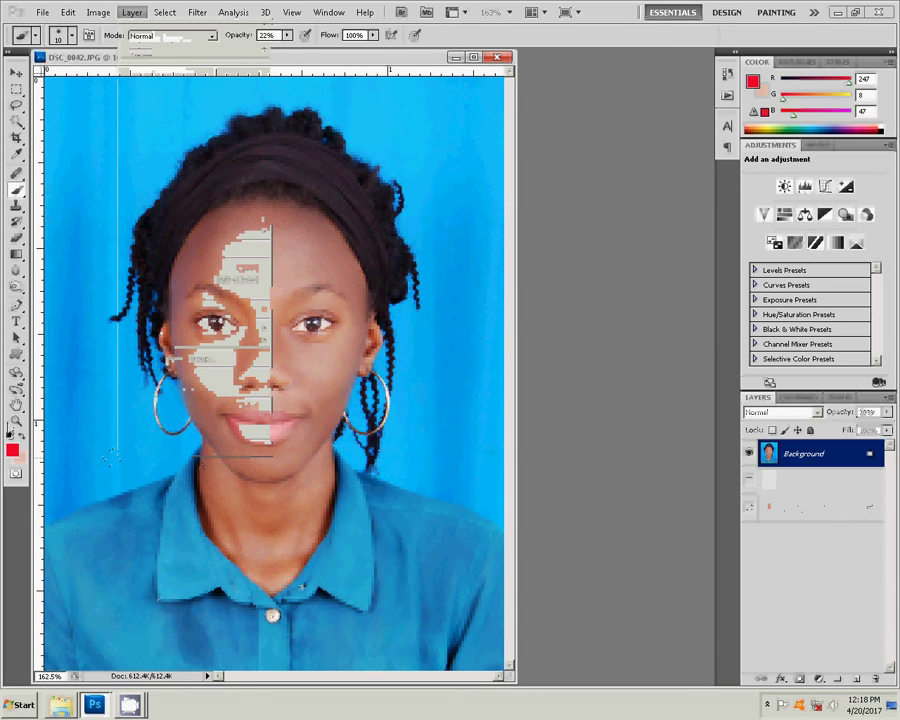
click(16, 421)
right_click(222, 410)
click(609, 351)
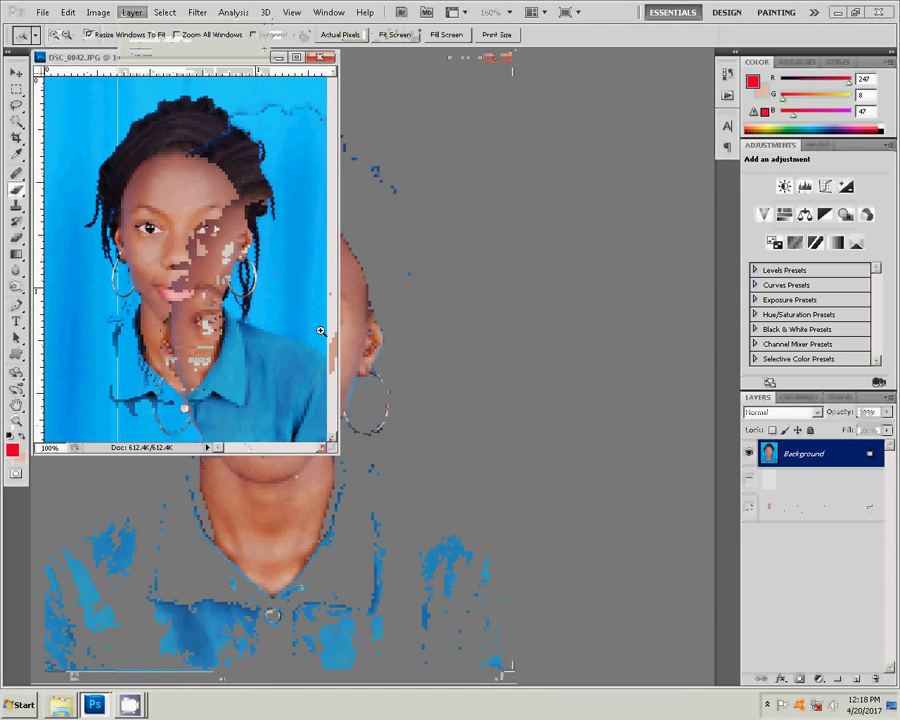
Step: Magic Wand the background and feather the selection by 2 pixels
key(w)
click(48, 210)
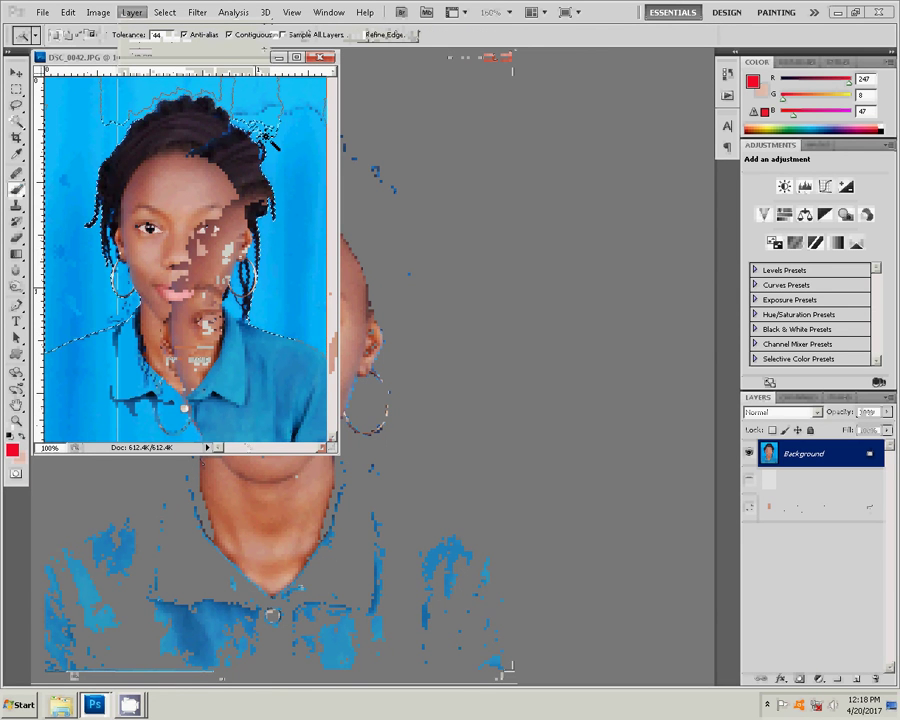
right_click(295, 152)
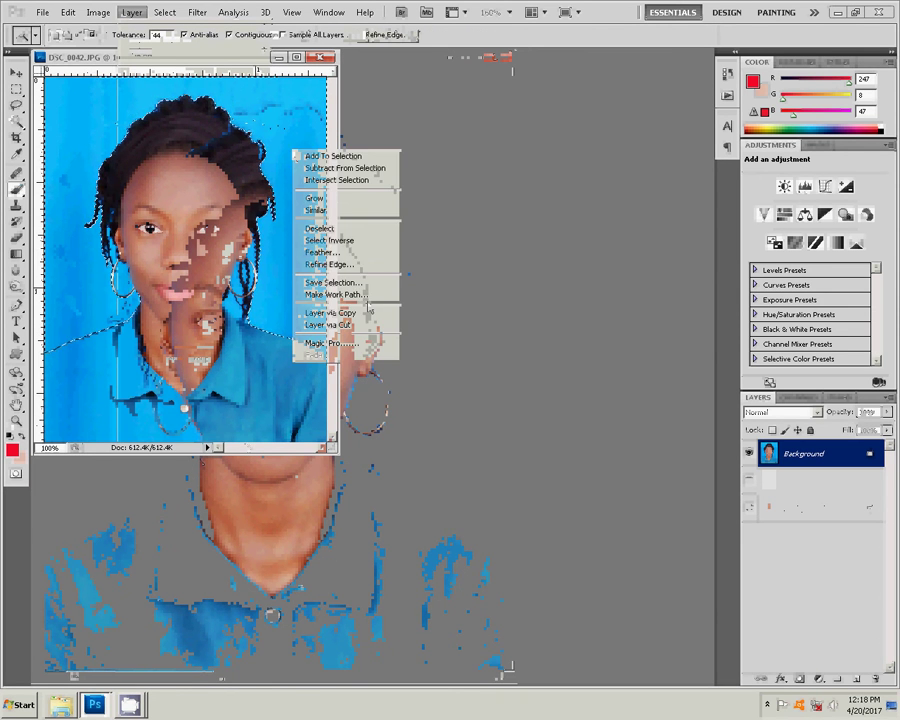
click(322, 252)
text(2)
click(520, 242)
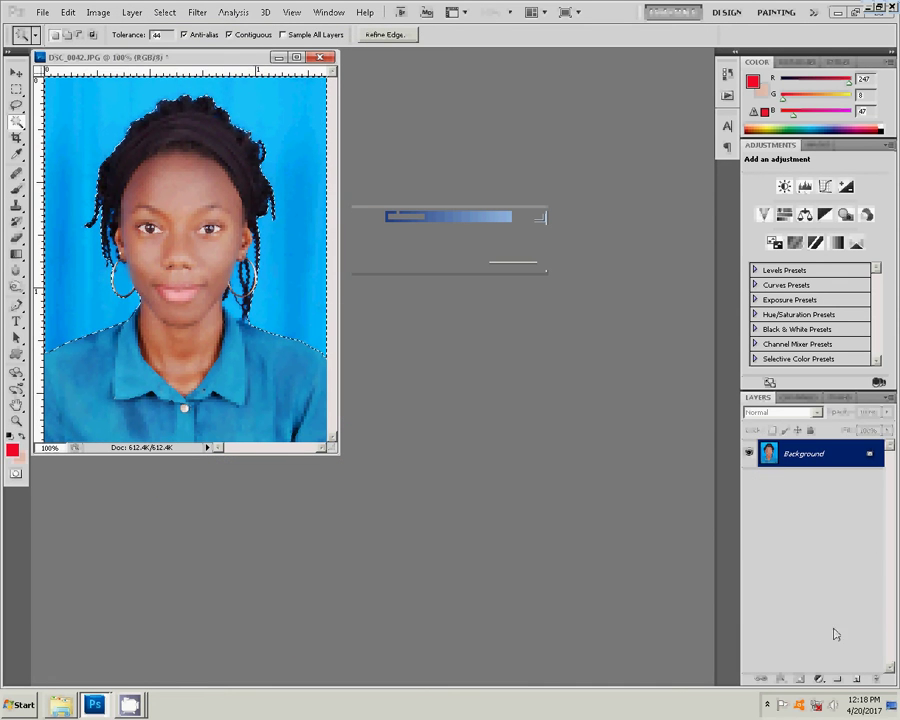
Step: Fill the selection with a sky blue (11bdfe) Solid Color layer and merge it down
click(818, 679)
click(829, 444)
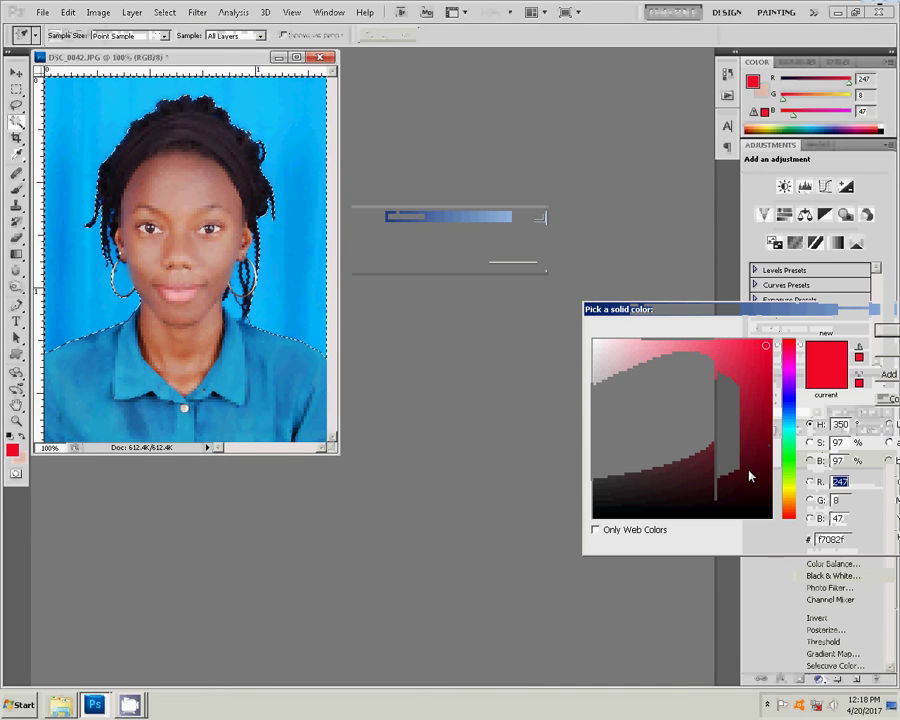
click(788, 421)
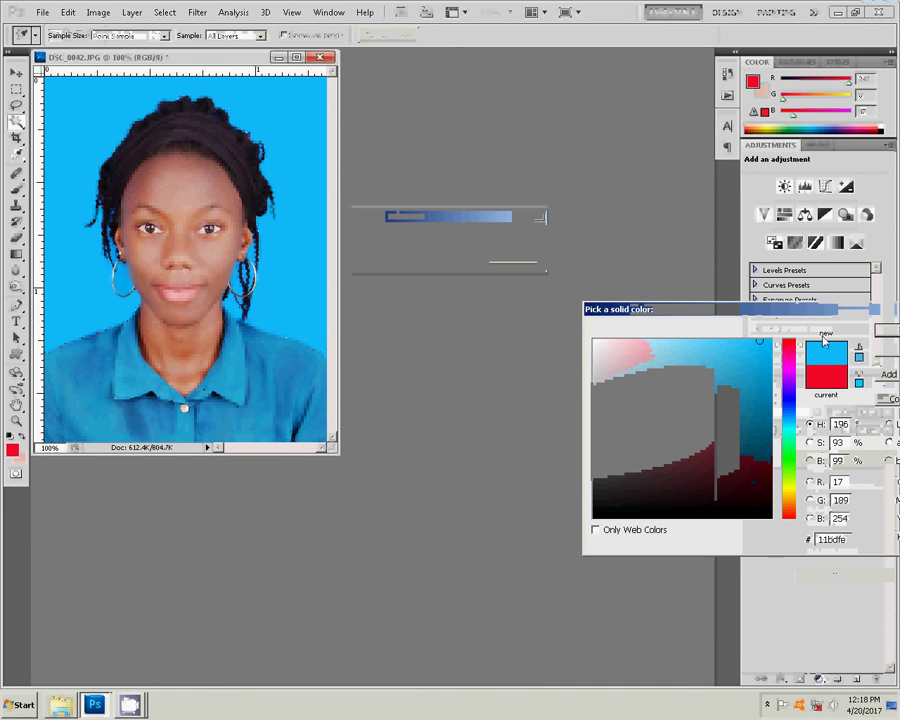
key(Return)
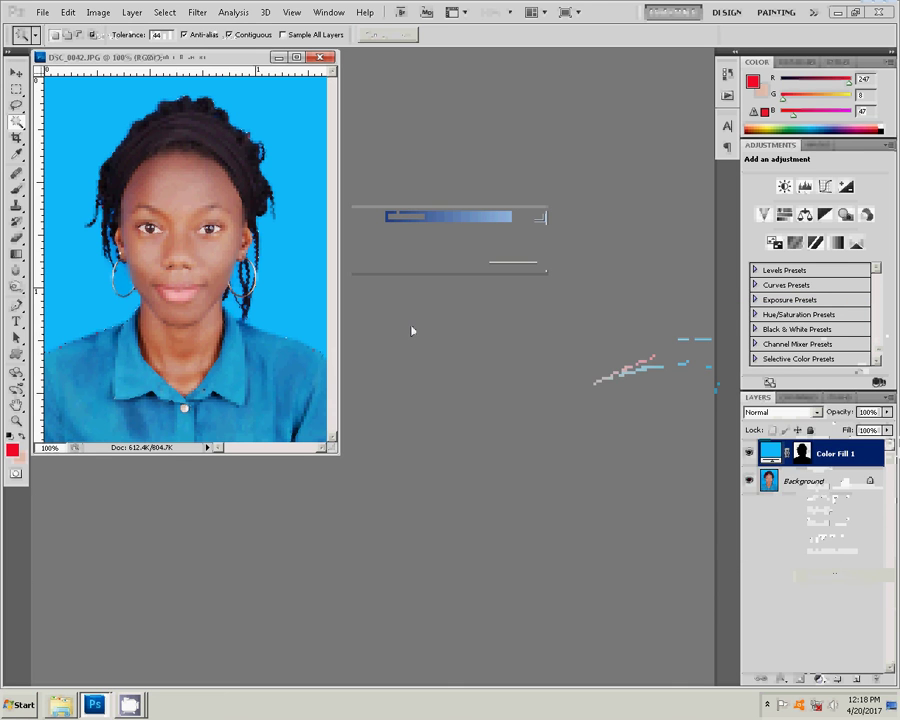
key(ctrl+e)
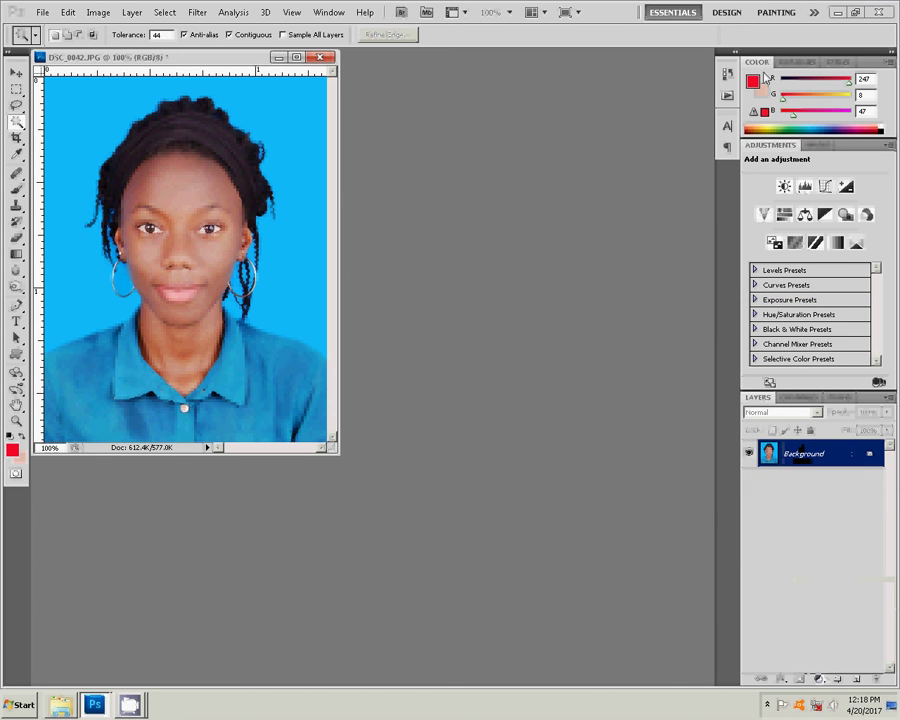
Step: Run the PP 8 Print action to lay out eight copies on a new sheet
click(727, 95)
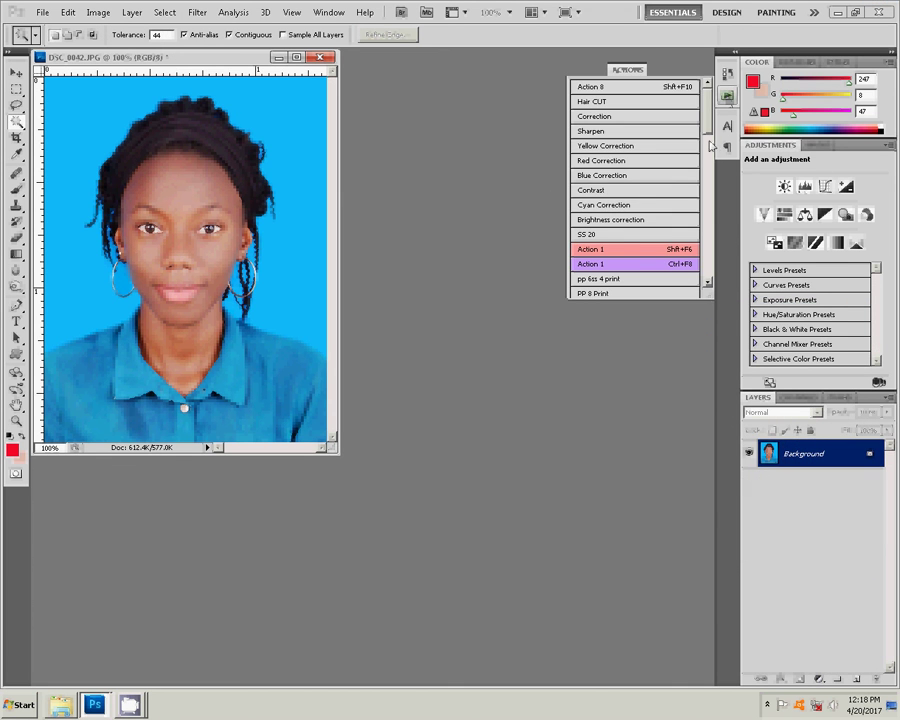
scroll(708, 158, down, 3)
scroll(708, 158, down, 3)
scroll(650, 200, up, 3)
scroll(620, 250, up, 2)
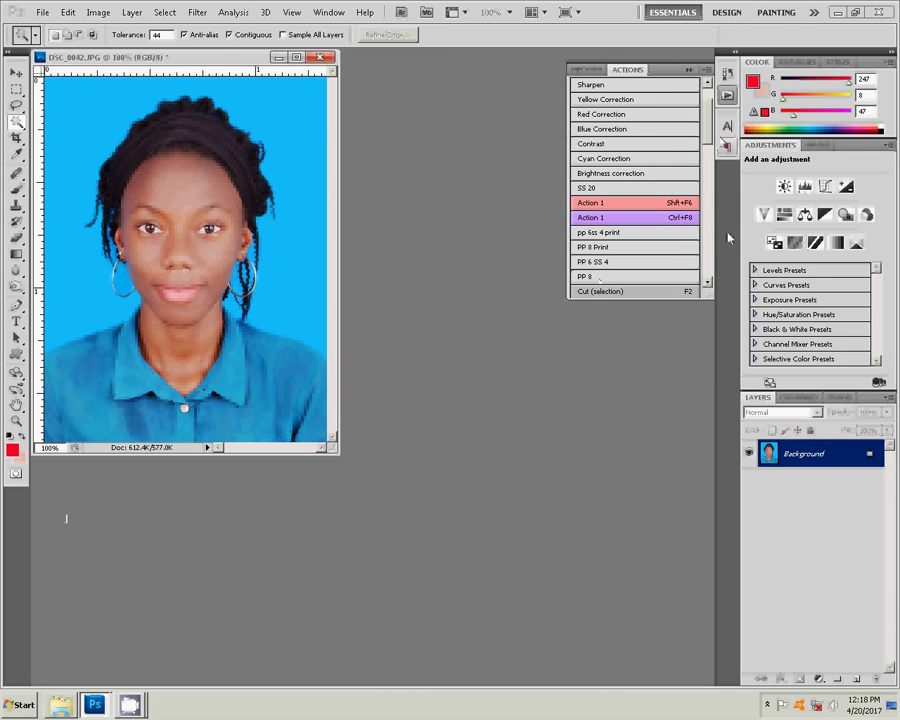
click(617, 258)
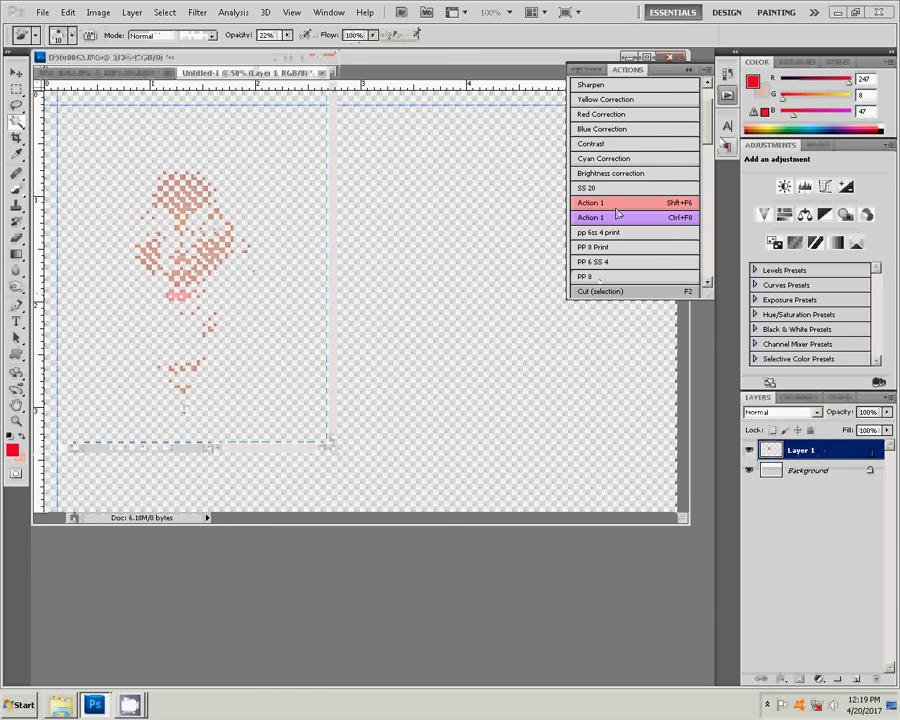
click(617, 215)
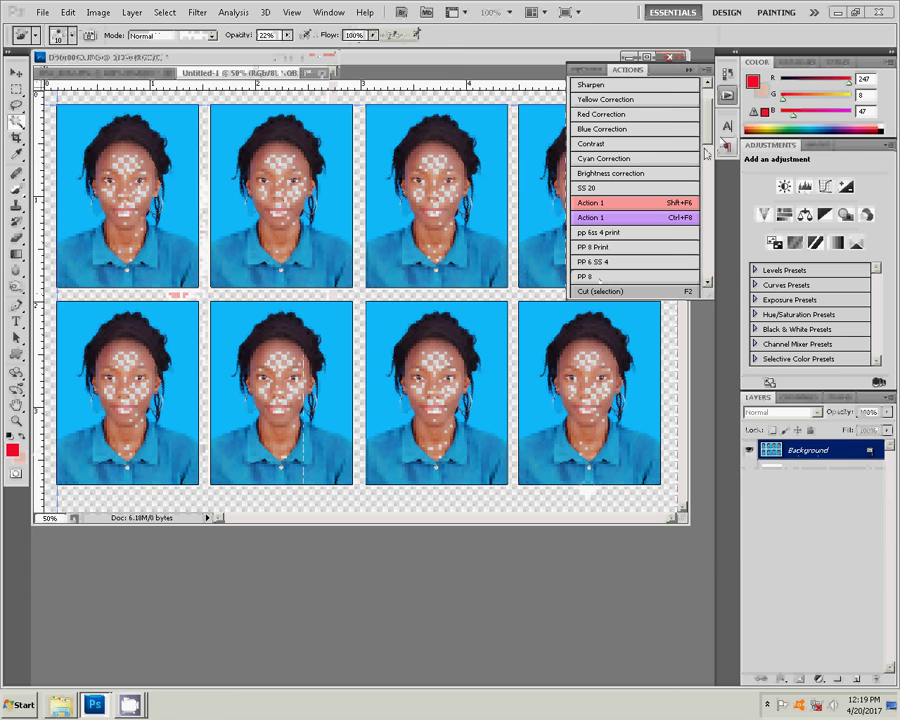
Step: Rotate the Untitled-1 sheet 90° clockwise
click(729, 95)
mouse_move(253, 145)
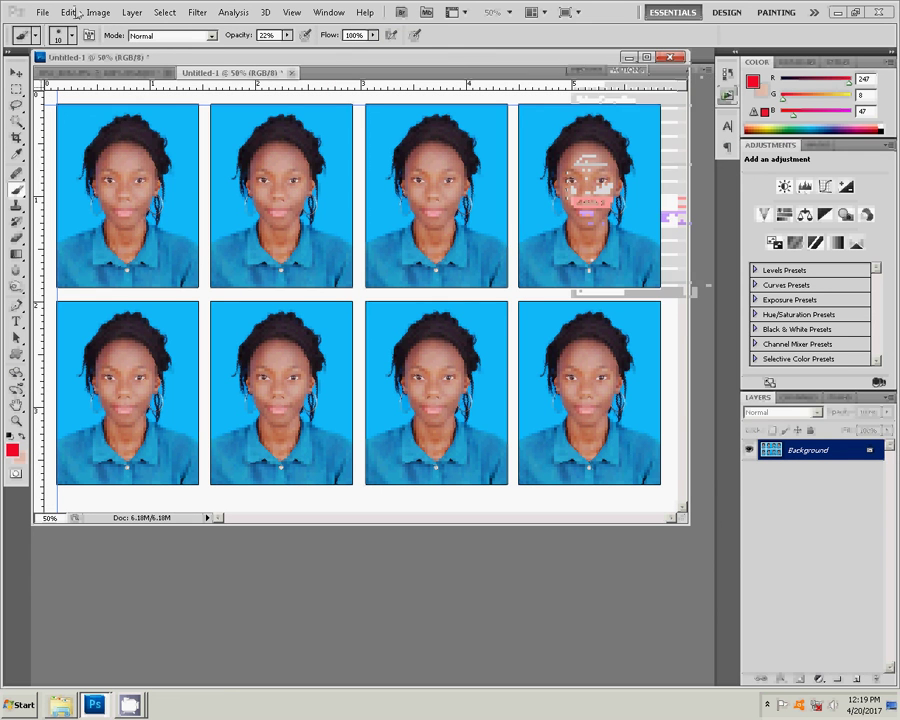
click(97, 12)
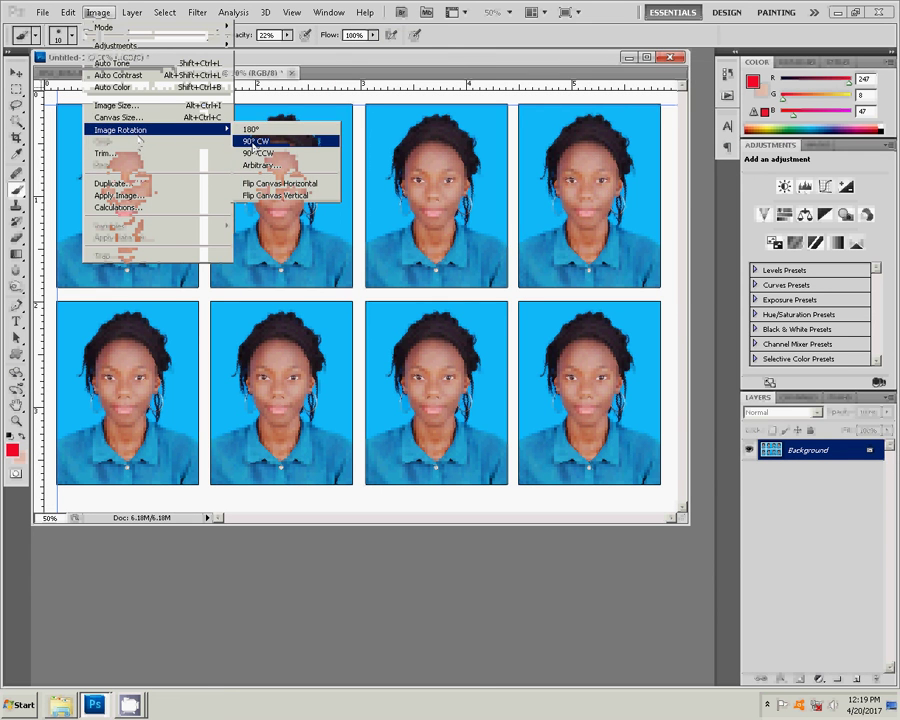
click(253, 142)
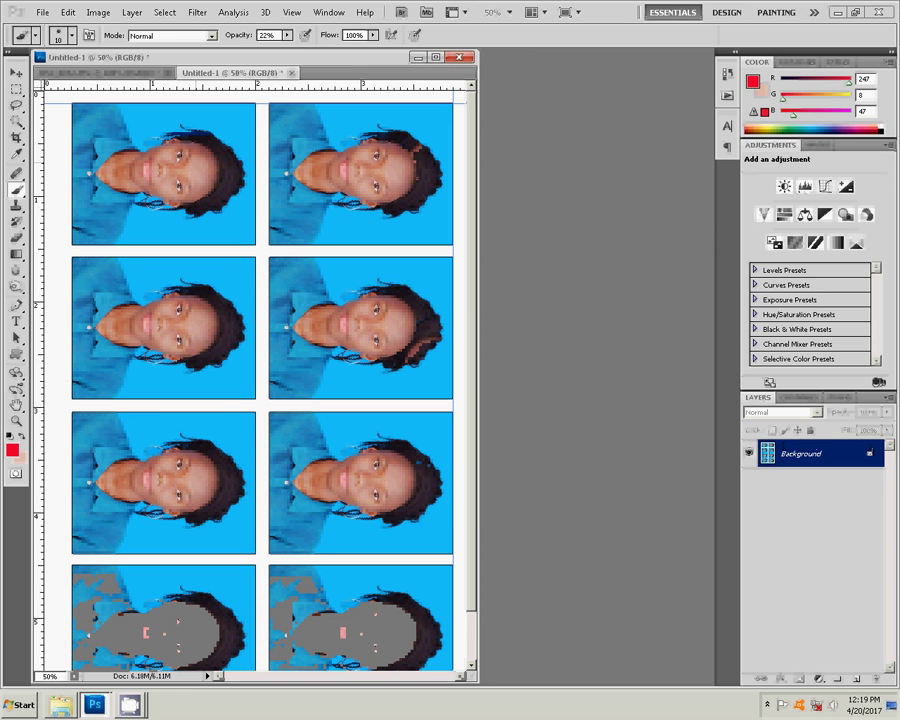
Step: Print the eight-portrait Untitled-1 sheet on the HiTi S420 with Scale to Fit Media enabled
key(ctrl+p)
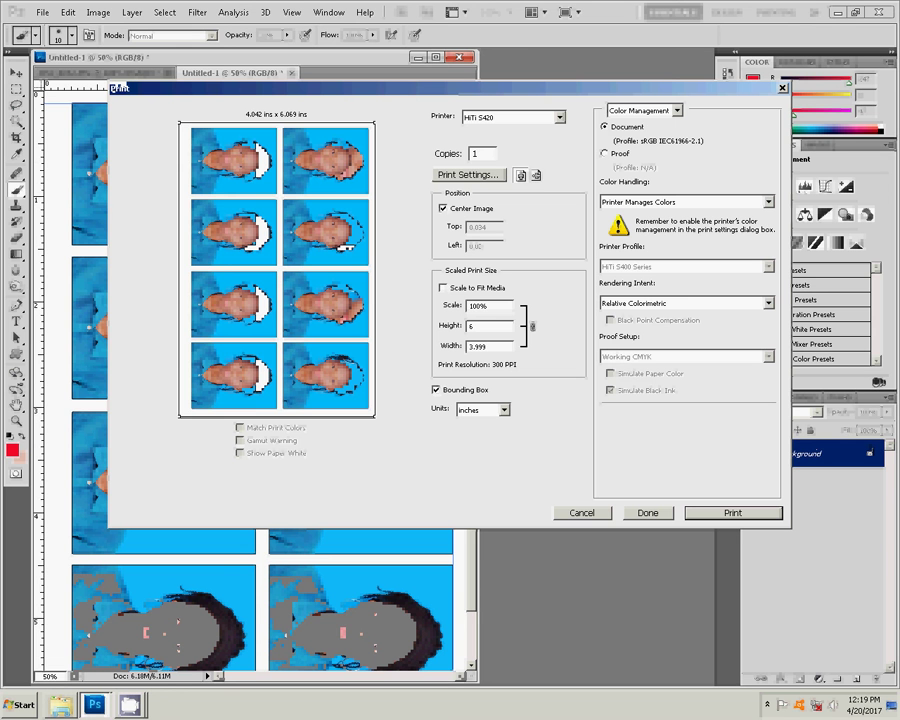
click(443, 287)
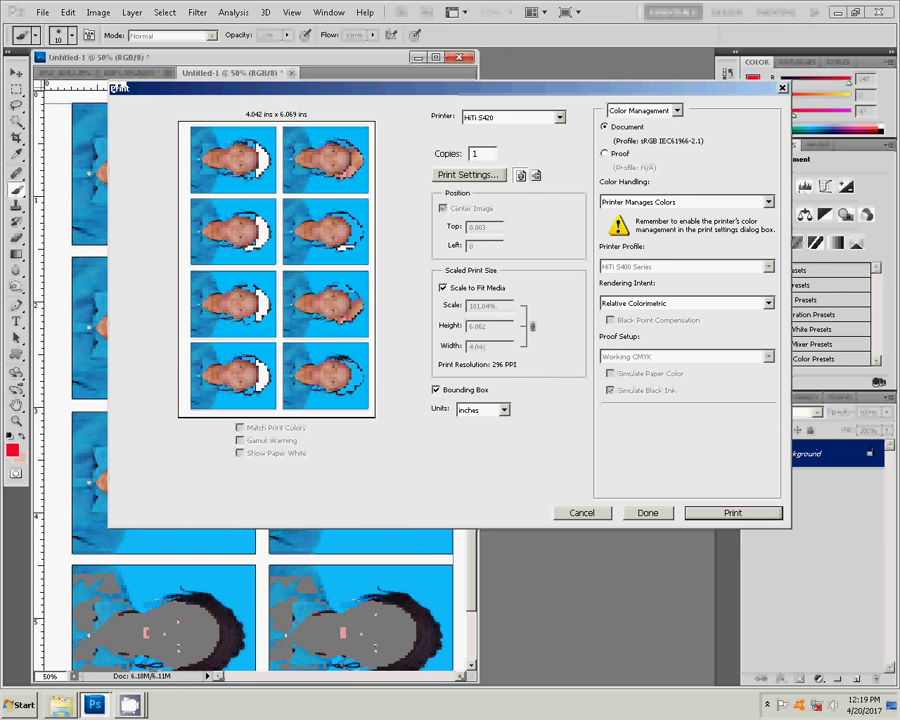
key(Return)
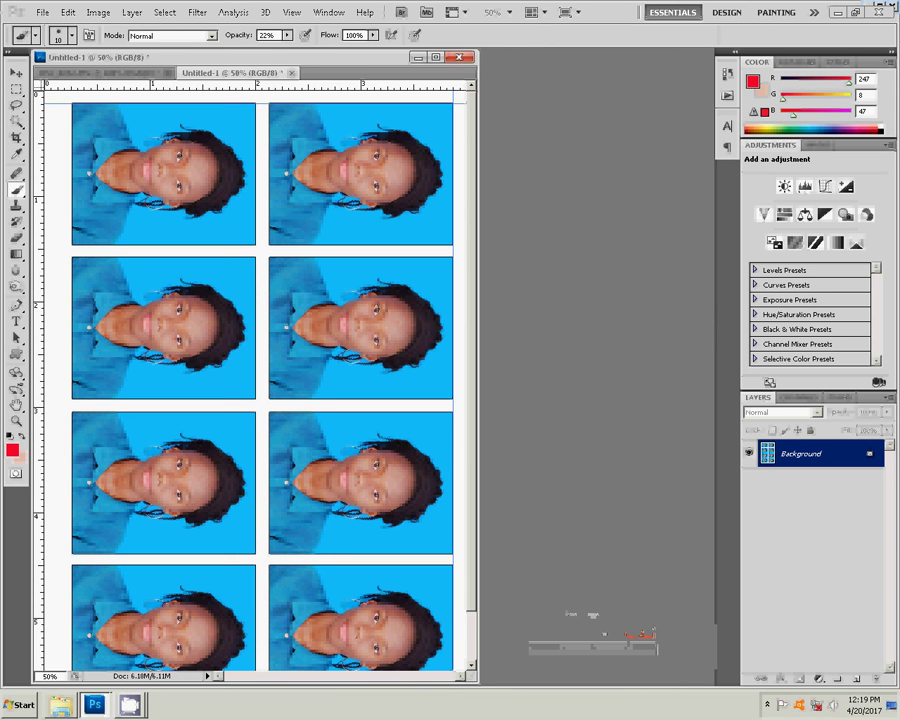
click(768, 705)
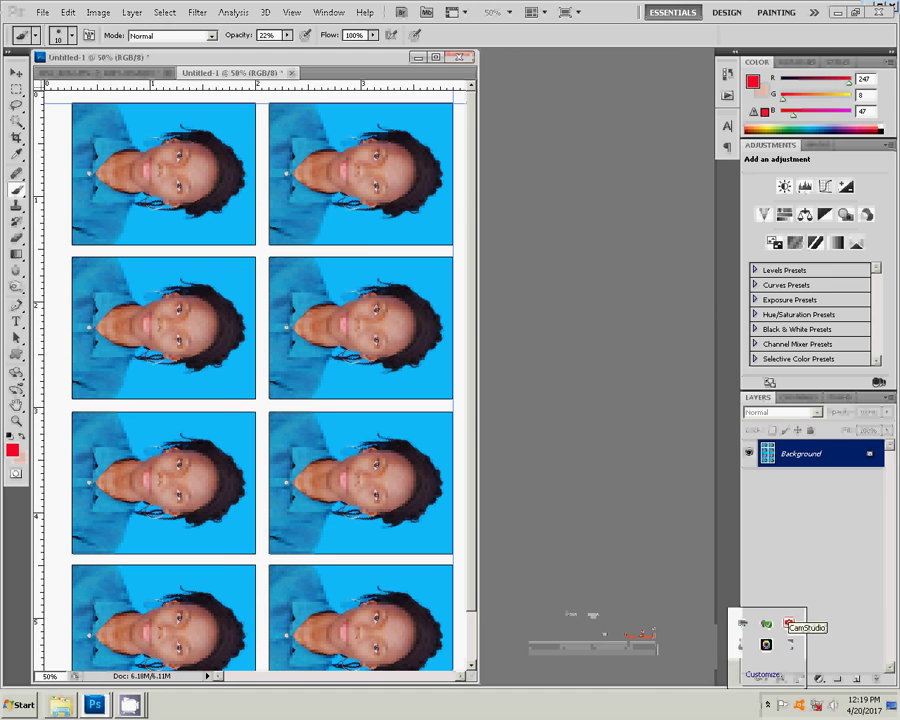